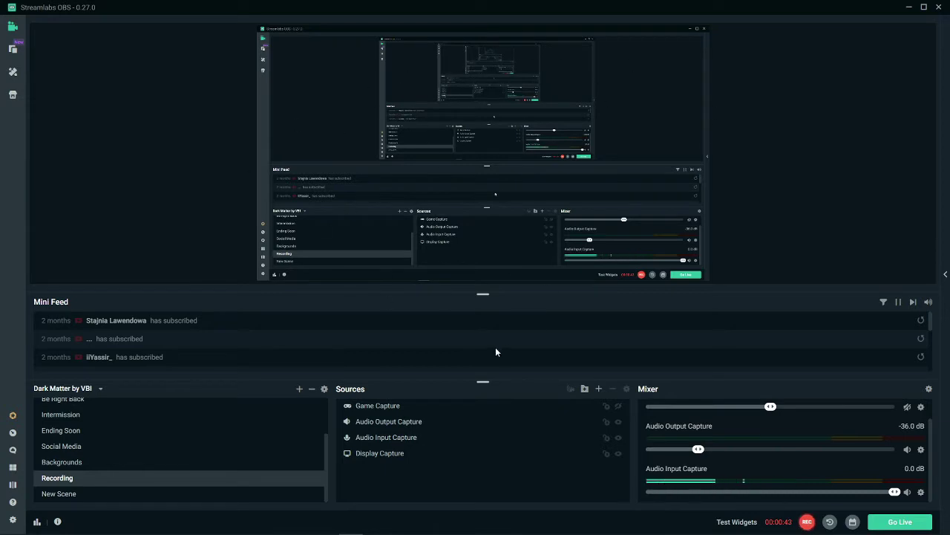
Step: Look up Display Capture in the source catalog, then cancel adding a duplicate
{"action": "left_click", "coordinate": [598, 388]}
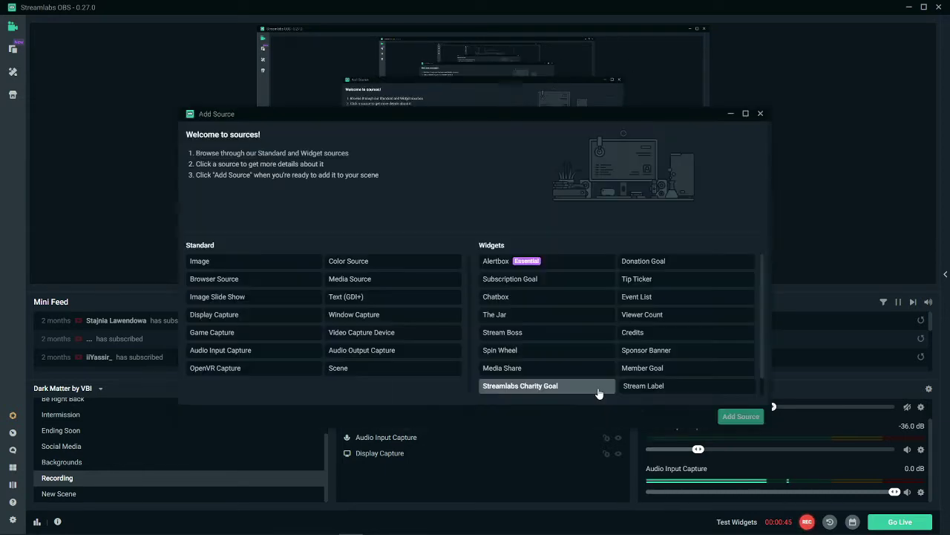
{"action": "left_click", "coordinate": [233, 324]}
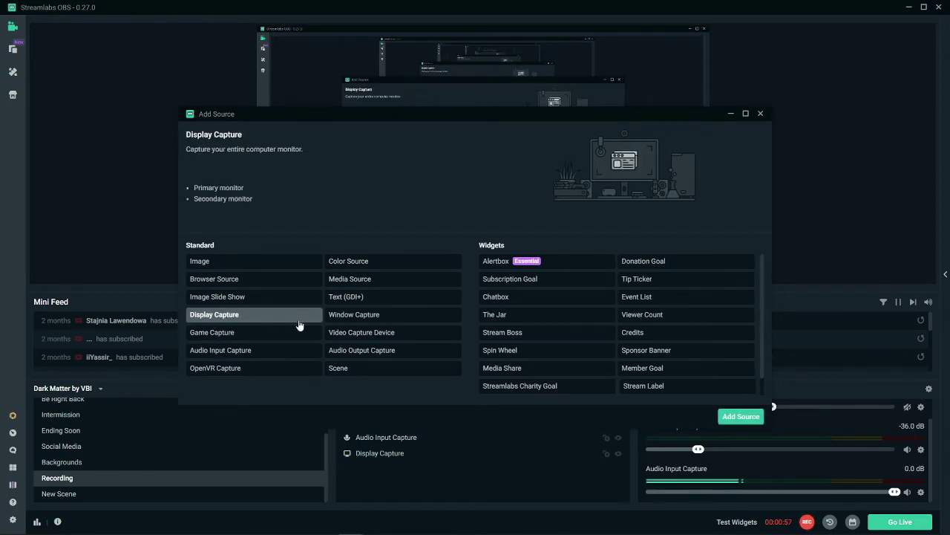
{"action": "left_click", "coordinate": [740, 417]}
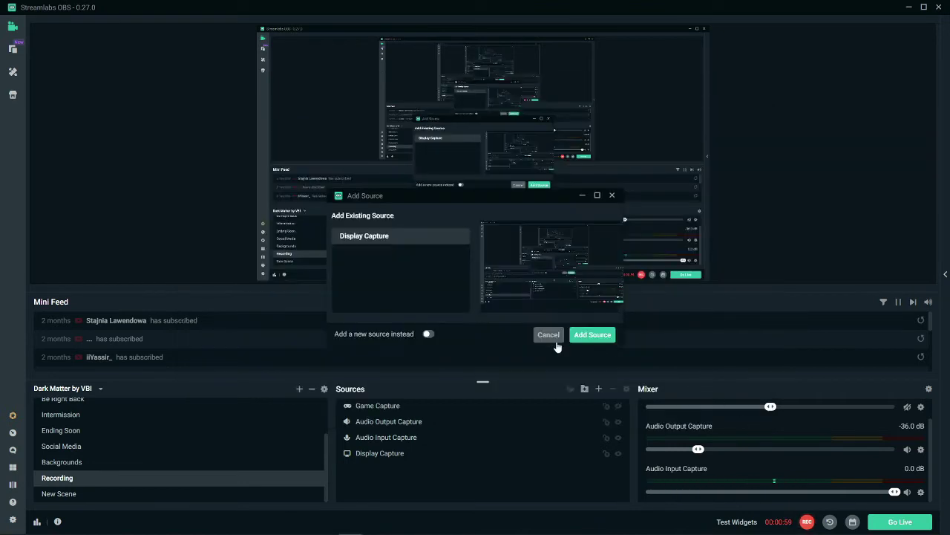
{"action": "left_click", "coordinate": [540, 333]}
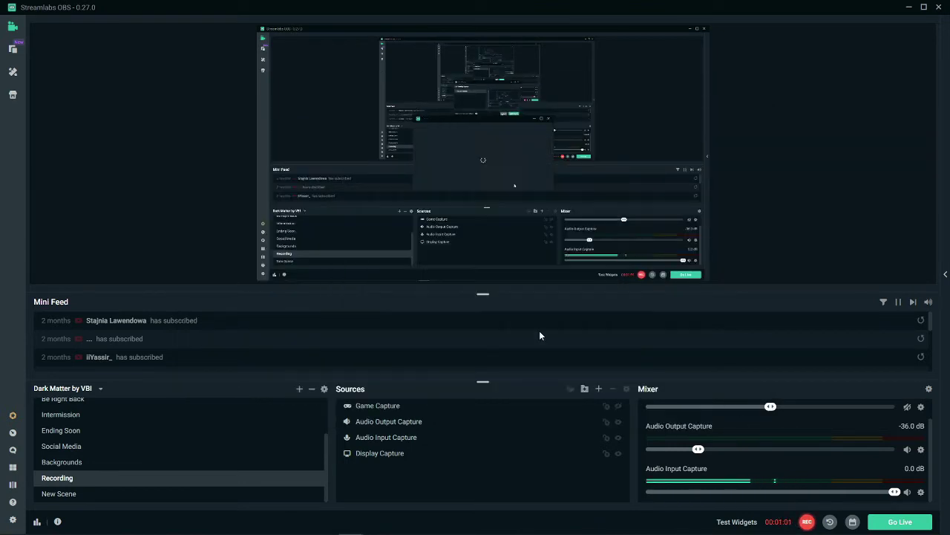
Step: Set the existing Display Capture to Display 2 (1920x1080) with the cursor captured
{"action": "left_click", "coordinate": [421, 456]}
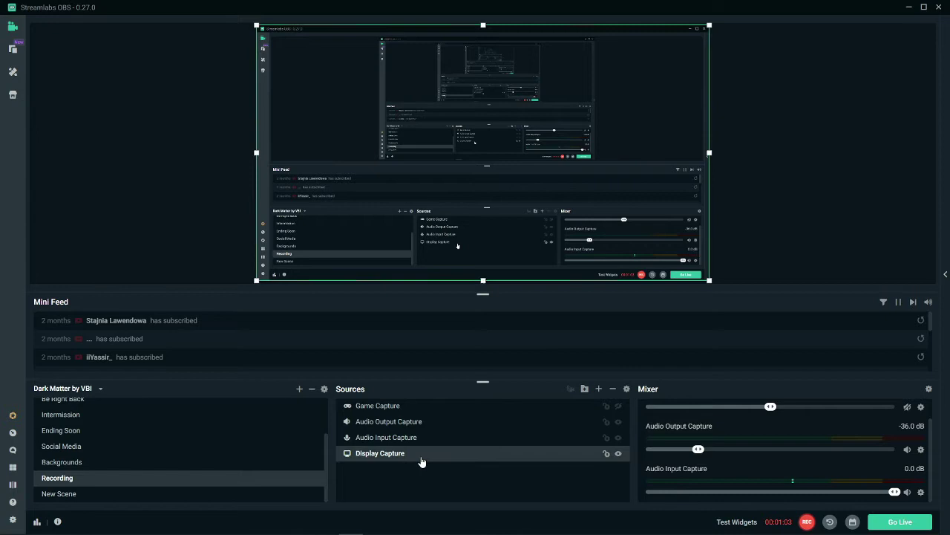
{"action": "double_click", "coordinate": [420, 459]}
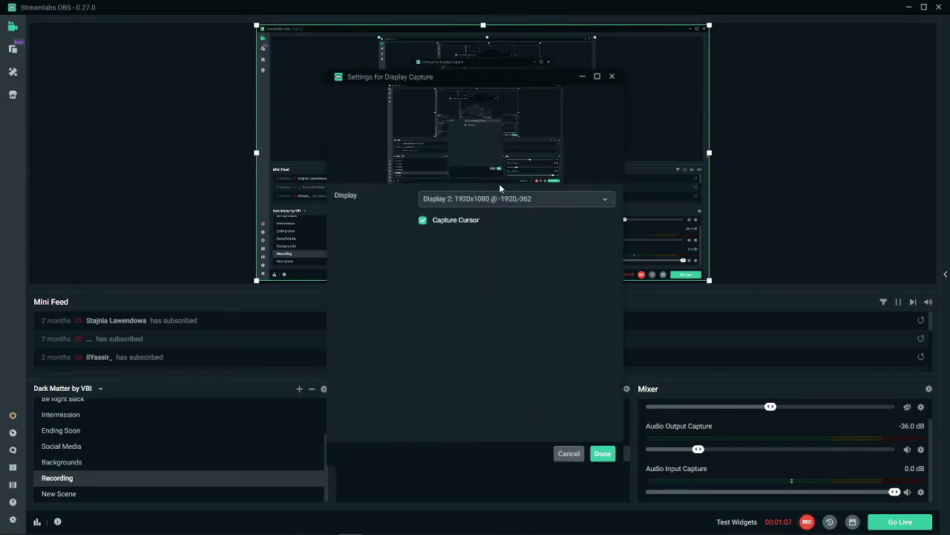
{"action": "left_click", "coordinate": [487, 201]}
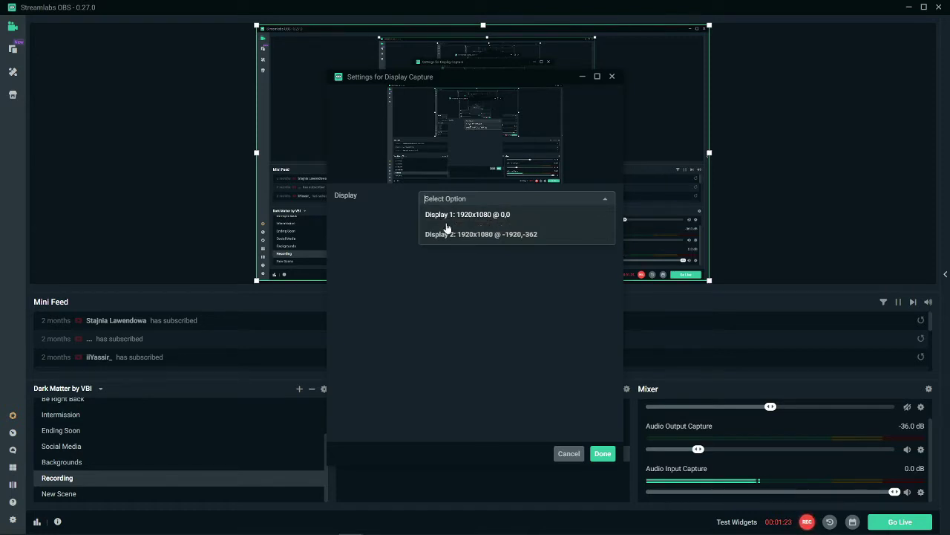
{"action": "key", "text": "Return"}
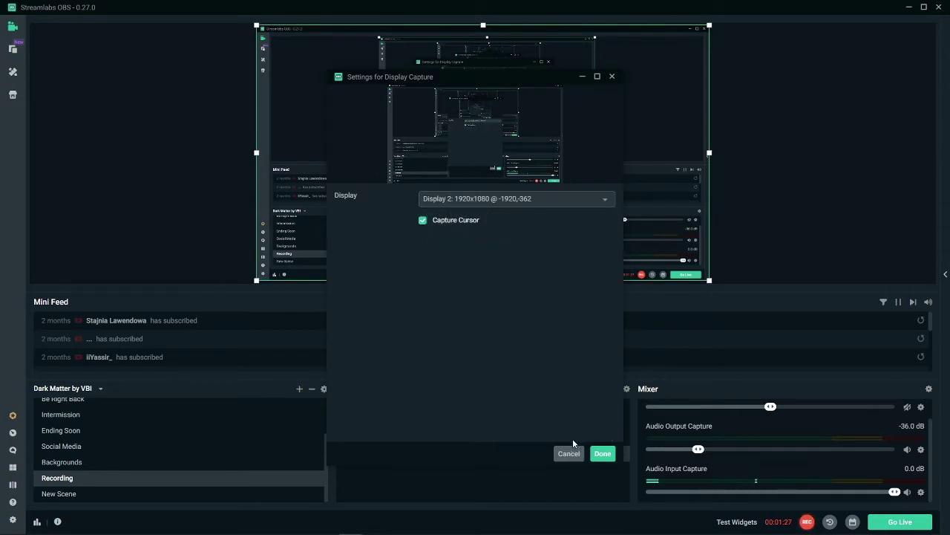
{"action": "left_click", "coordinate": [606, 454]}
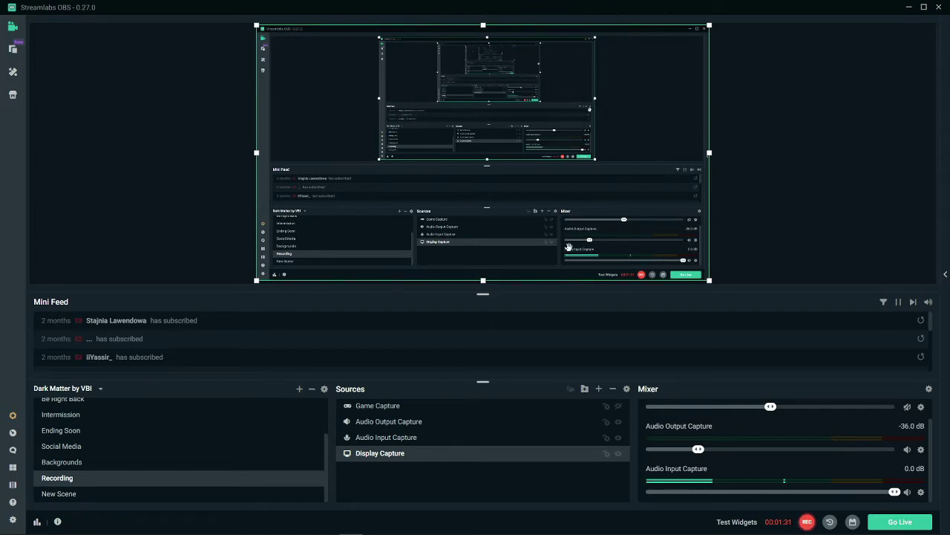
{"action": "left_click", "coordinate": [599, 387]}
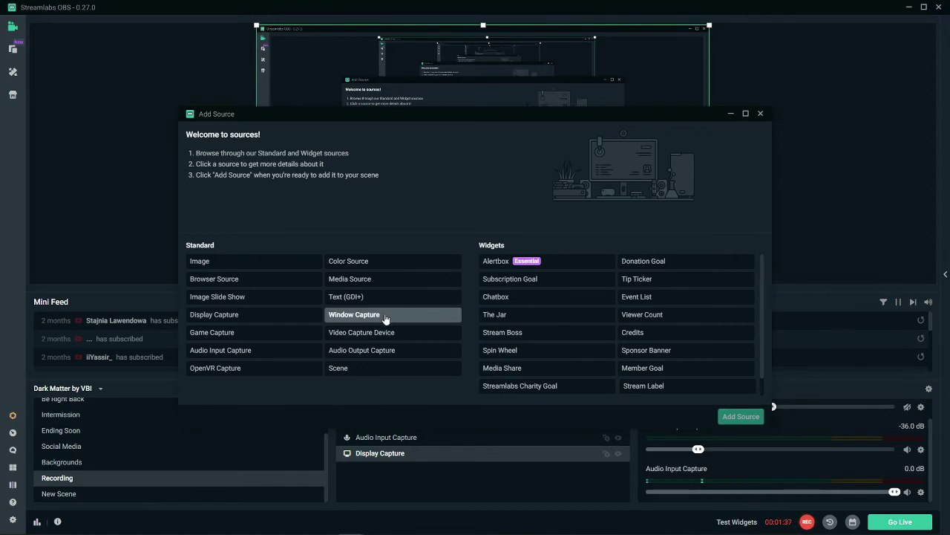
{"action": "double_click", "coordinate": [385, 315]}
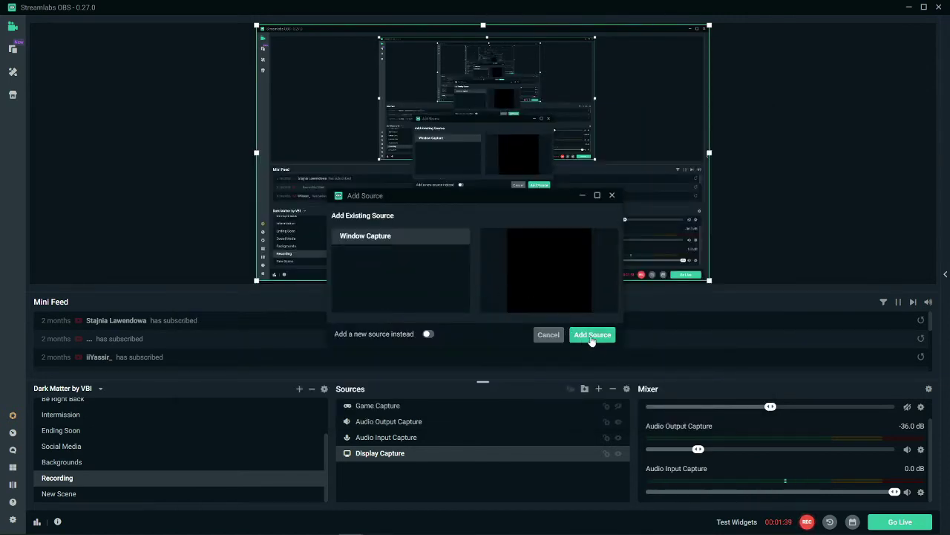
{"action": "left_click", "coordinate": [591, 337]}
{"action": "double_click", "coordinate": [483, 406]}
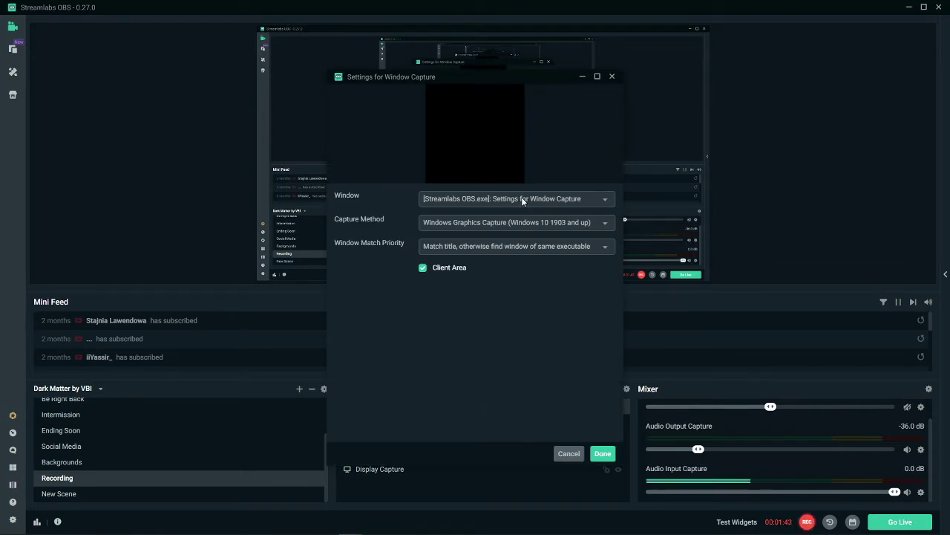
{"action": "left_click", "coordinate": [503, 199]}
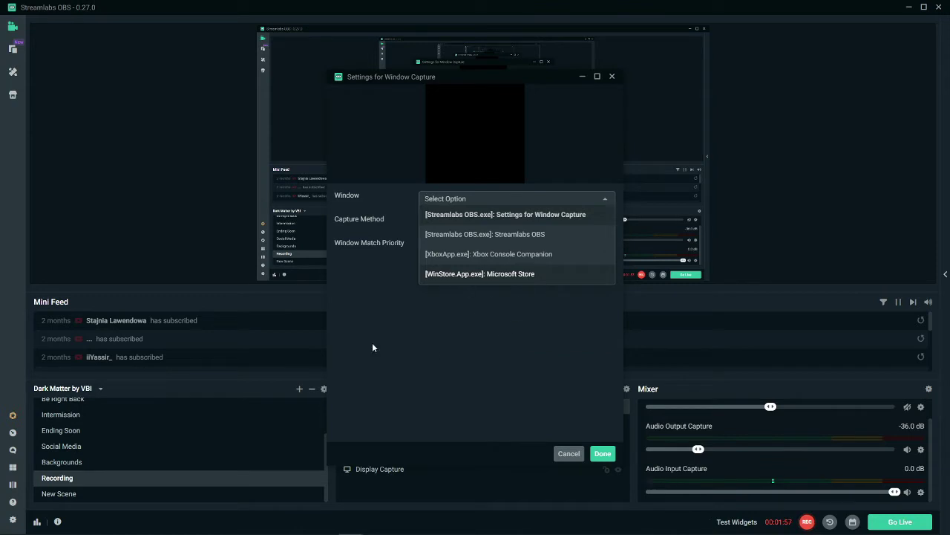
{"action": "left_click", "coordinate": [368, 282]}
{"action": "left_click", "coordinate": [517, 222]}
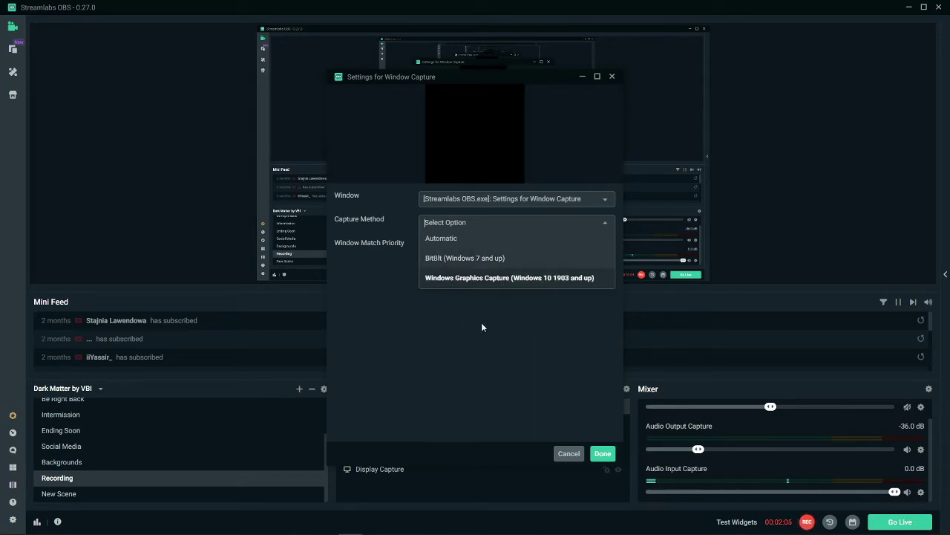
{"action": "key", "text": "Return"}
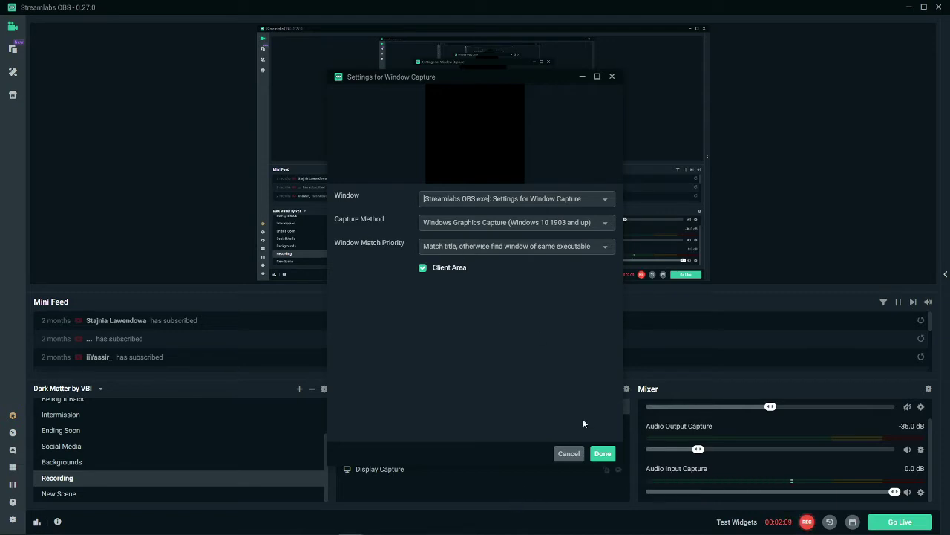
{"action": "left_click", "coordinate": [602, 453]}
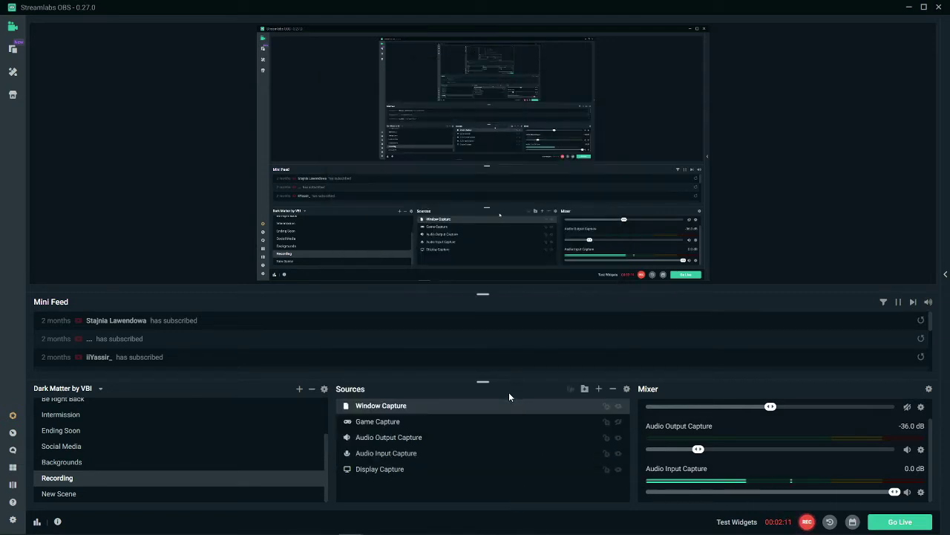
{"action": "right_click", "coordinate": [586, 403]}
{"action": "key", "text": "Escape"}
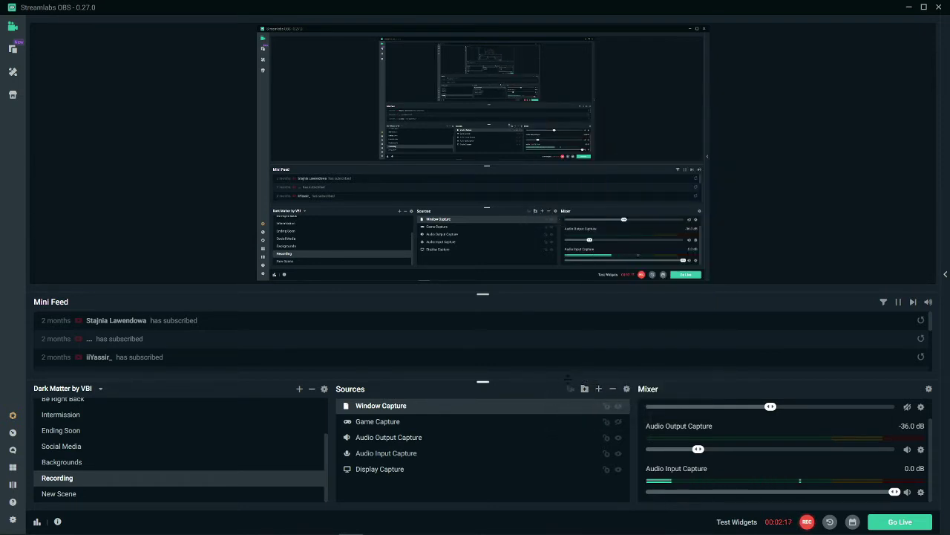
{"action": "left_click", "coordinate": [614, 391]}
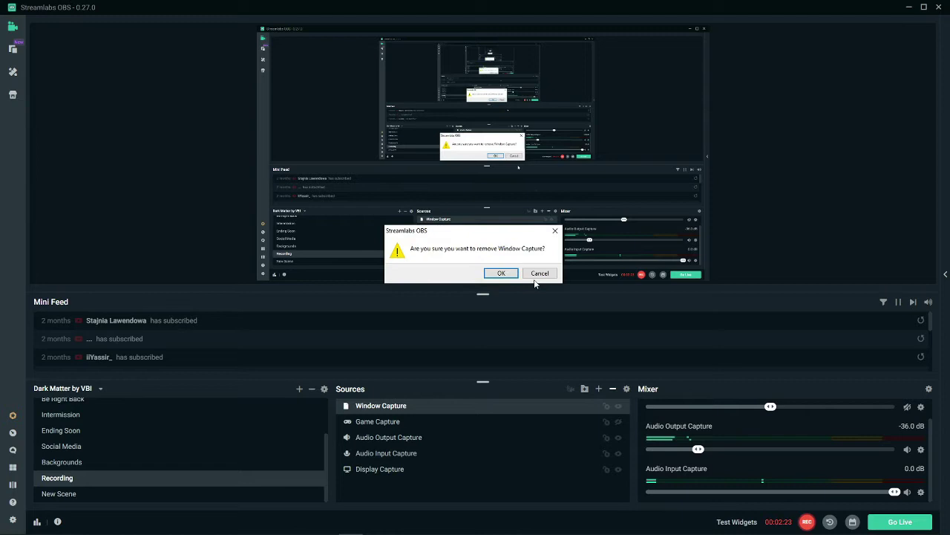
{"action": "left_click", "coordinate": [501, 274]}
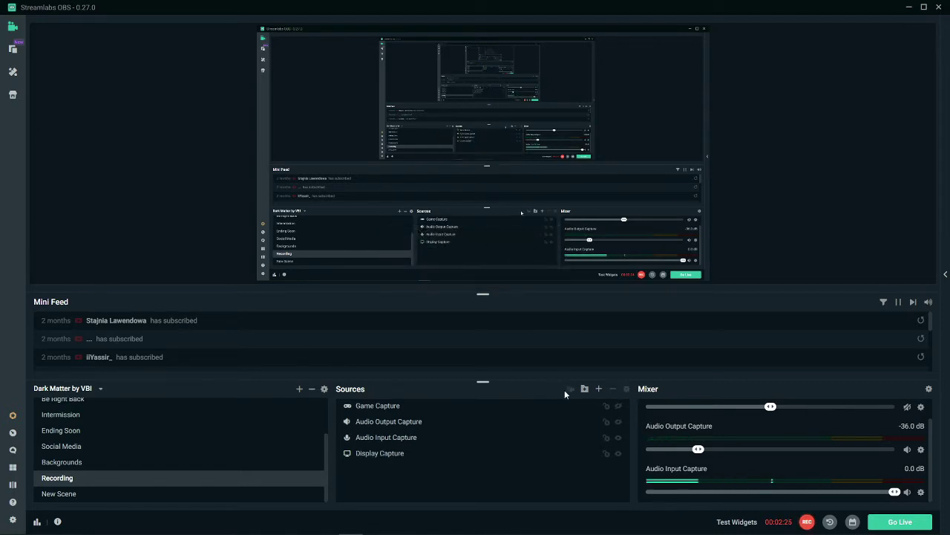
{"action": "left_click", "coordinate": [599, 389]}
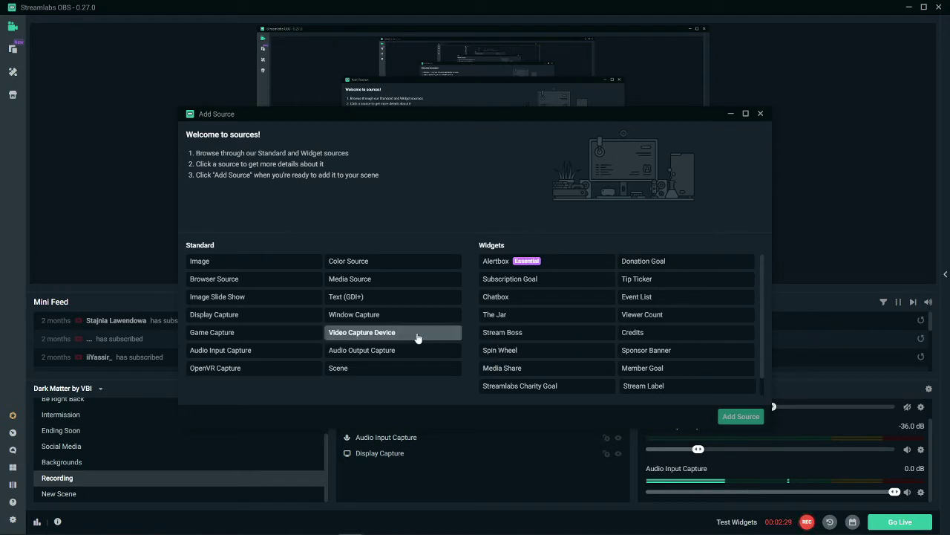
{"action": "double_click", "coordinate": [237, 336]}
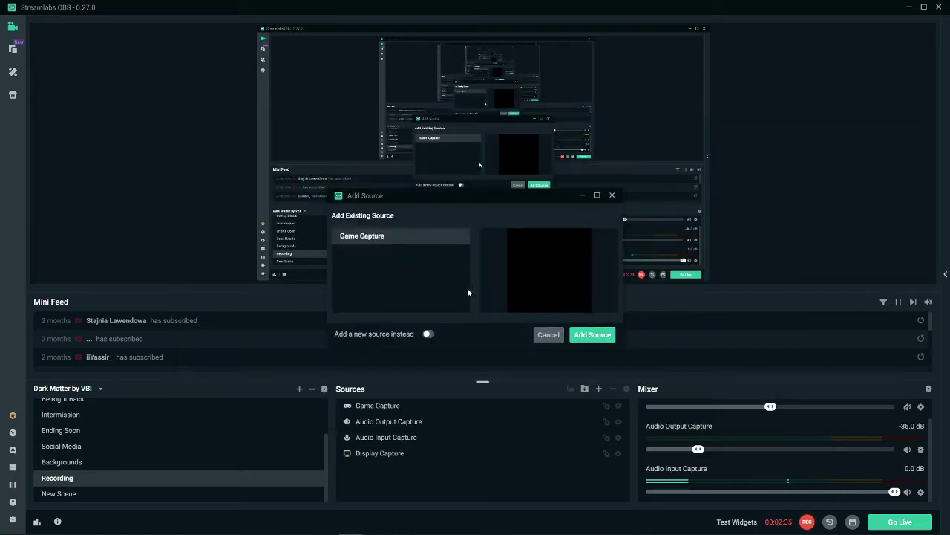
{"action": "left_click", "coordinate": [601, 335]}
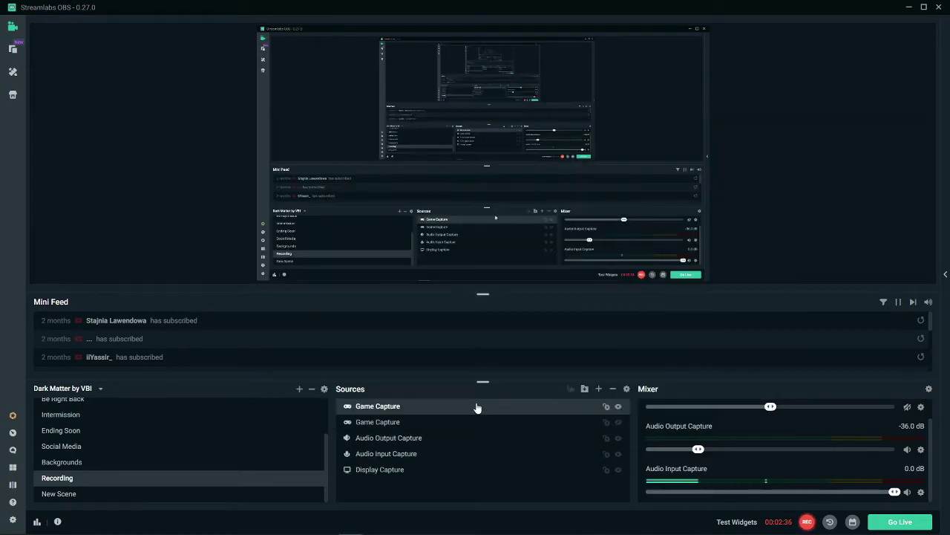
{"action": "double_click", "coordinate": [433, 407]}
{"action": "left_click", "coordinate": [464, 198]}
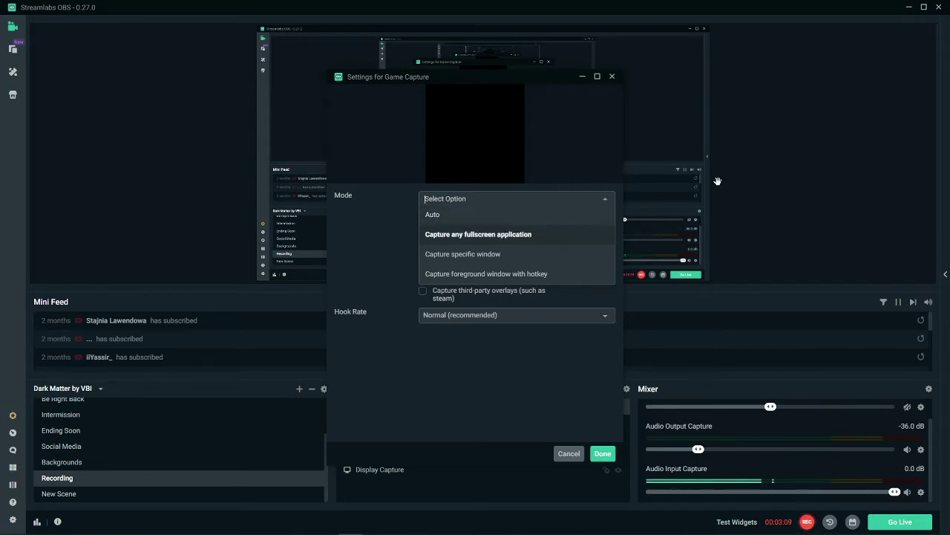
{"action": "left_click", "coordinate": [611, 76]}
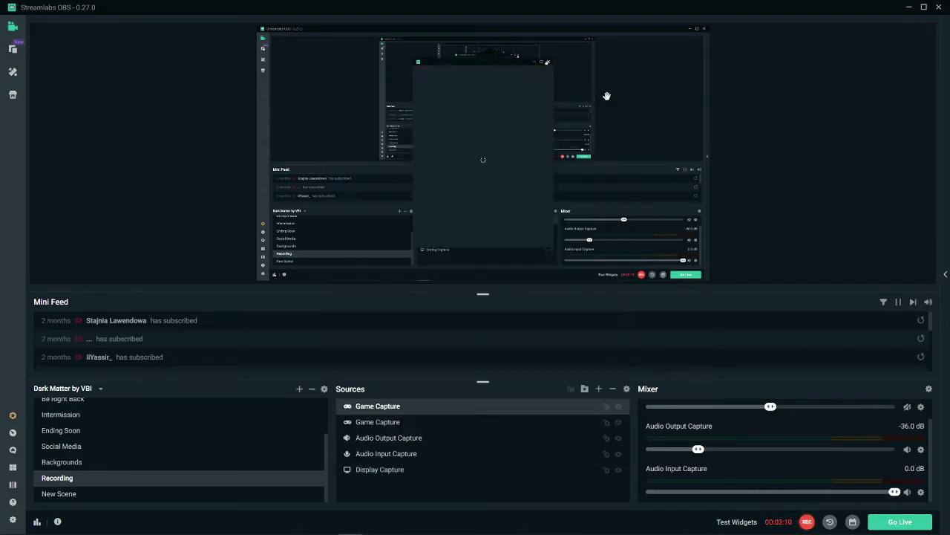
{"action": "left_click", "coordinate": [612, 389]}
{"action": "left_click", "coordinate": [500, 273]}
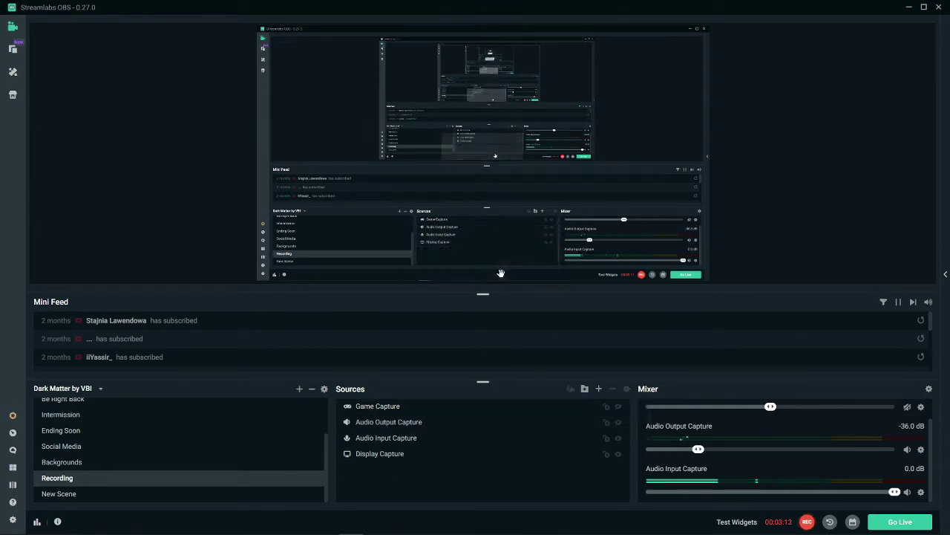
Step: Add another Audio Input Capture, then delete the duplicate so only one remains
{"action": "left_click", "coordinate": [383, 438]}
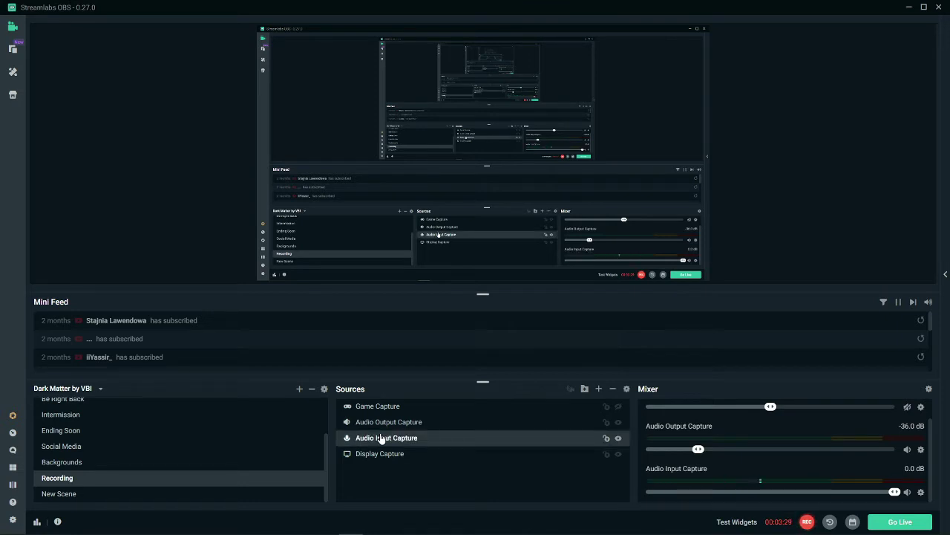
{"action": "left_click", "coordinate": [598, 389]}
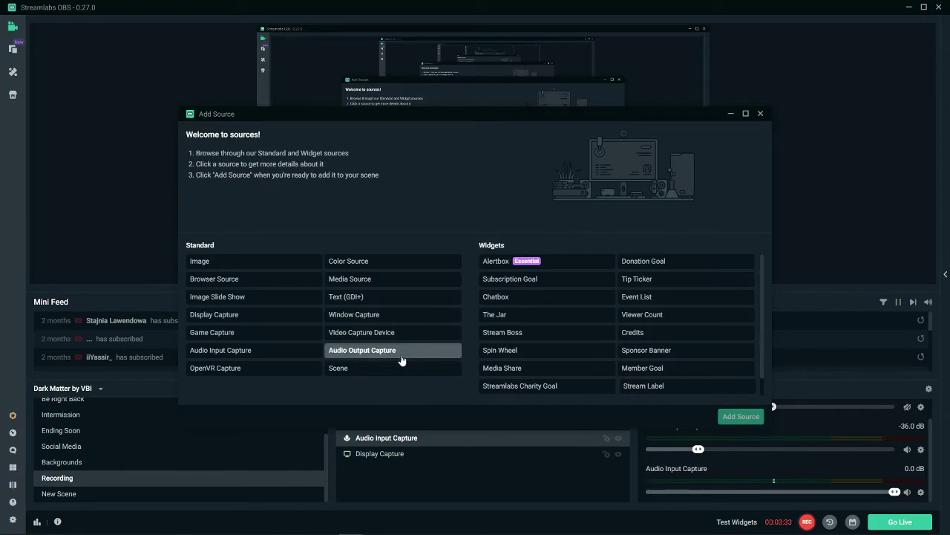
{"action": "double_click", "coordinate": [235, 352]}
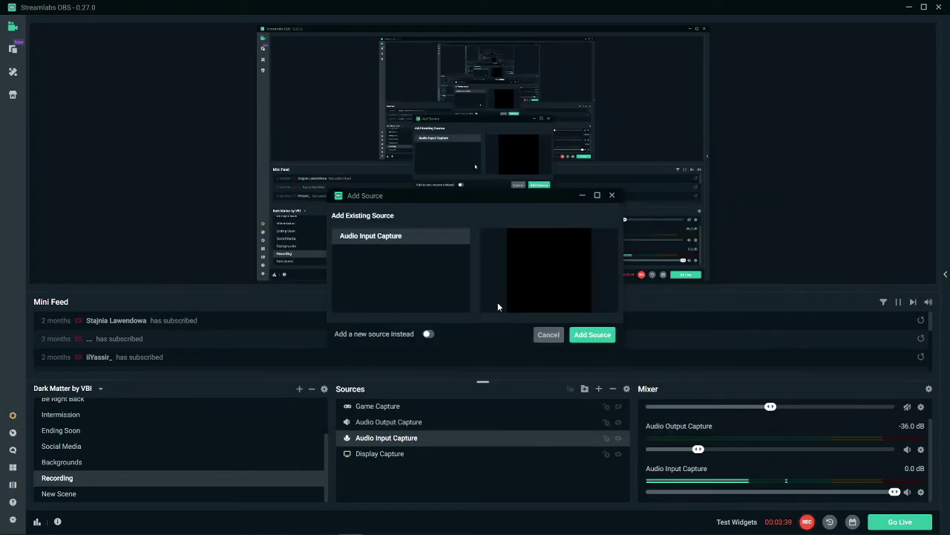
{"action": "left_click", "coordinate": [592, 335]}
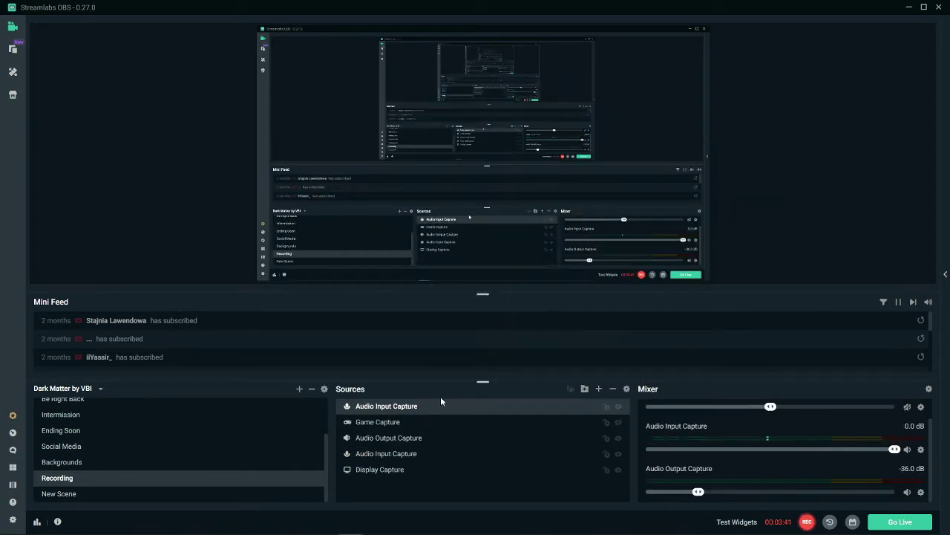
{"action": "left_click", "coordinate": [615, 388]}
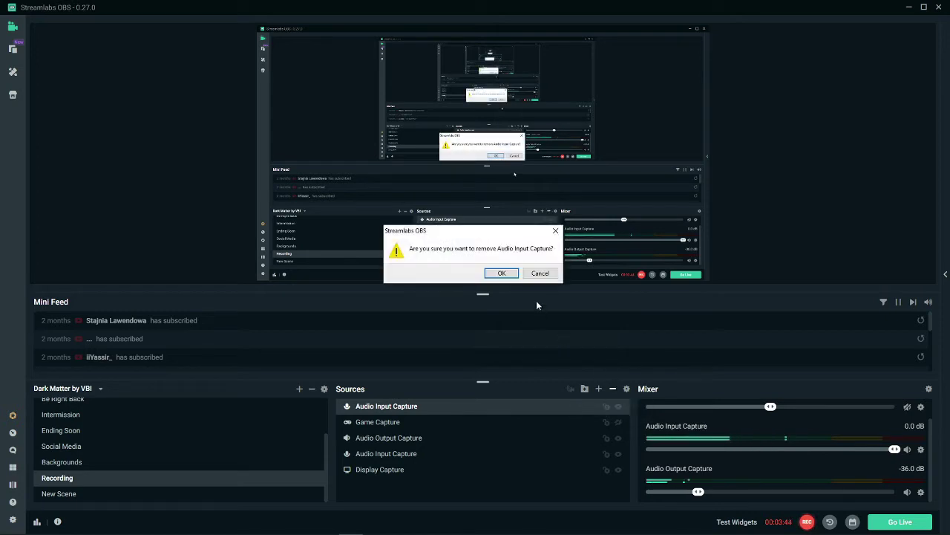
{"action": "left_click", "coordinate": [502, 273]}
Step: Check the remaining Audio Input Capture's microphone device and apply its settings
{"action": "double_click", "coordinate": [426, 439]}
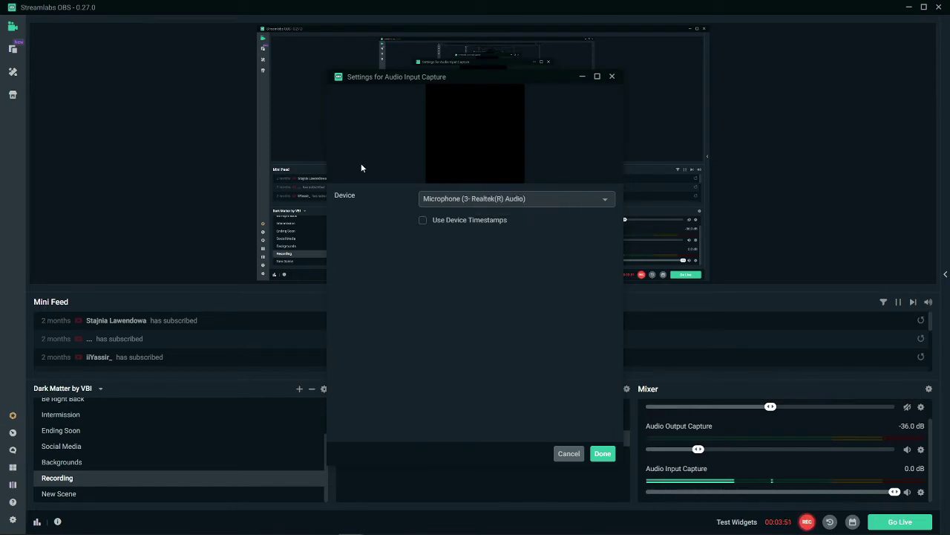
{"action": "left_click", "coordinate": [493, 199]}
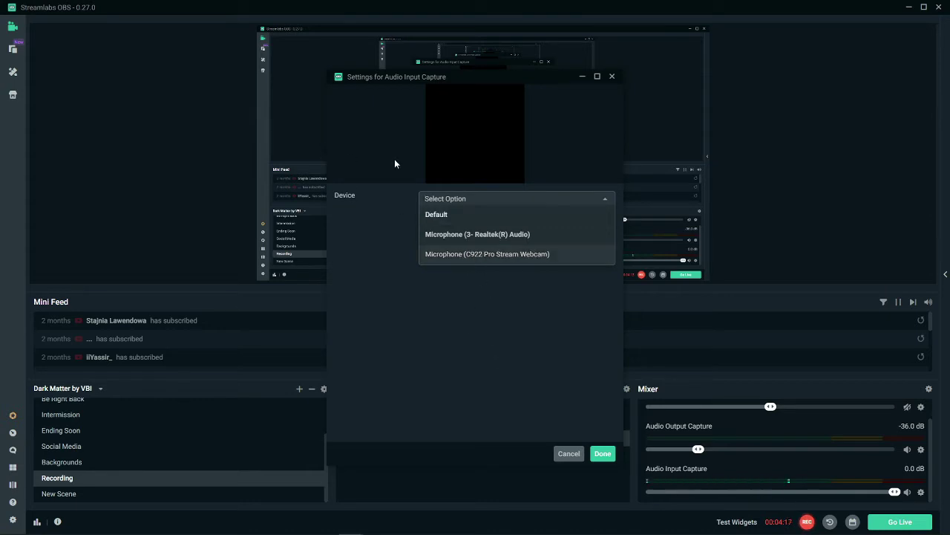
{"action": "left_click", "coordinate": [602, 452]}
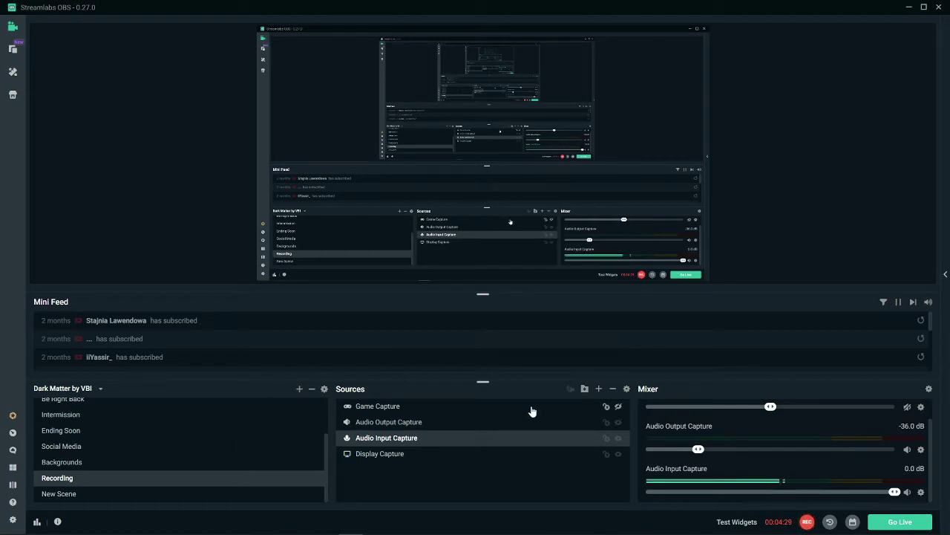
{"action": "left_click", "coordinate": [598, 388]}
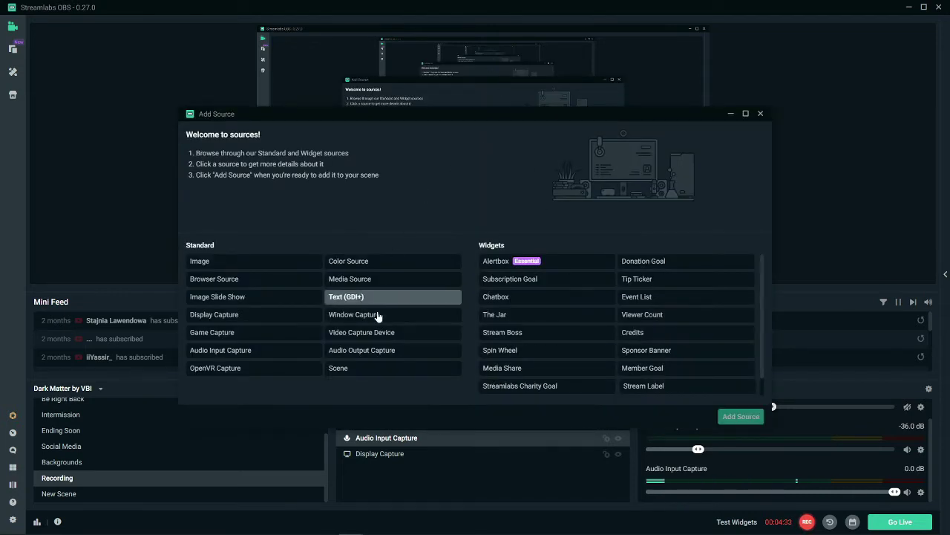
{"action": "double_click", "coordinate": [375, 357]}
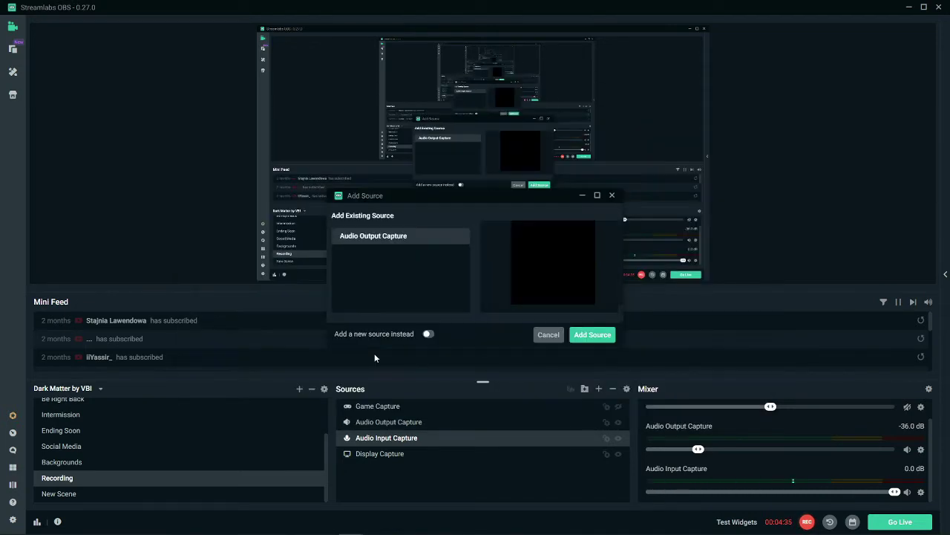
{"action": "left_click", "coordinate": [612, 197]}
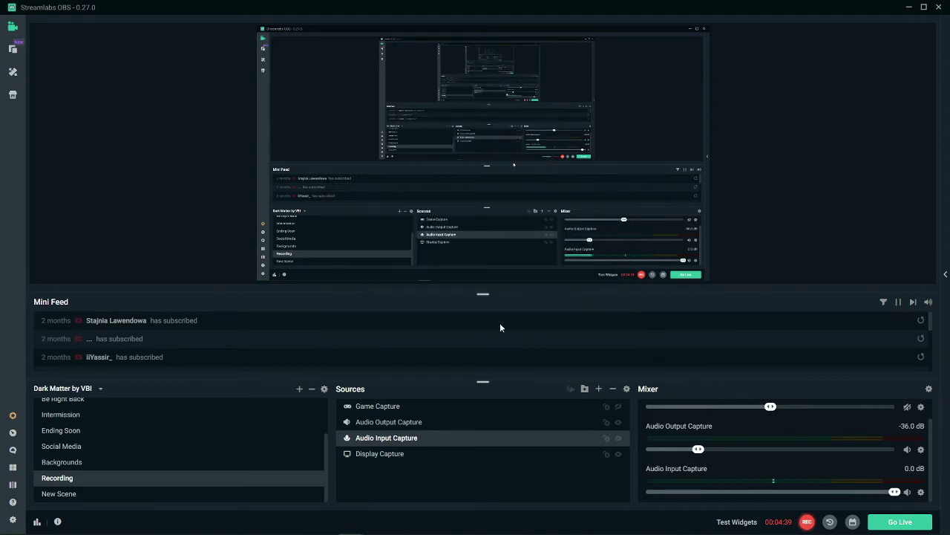
{"action": "left_click", "coordinate": [420, 424]}
{"action": "double_click", "coordinate": [419, 424]}
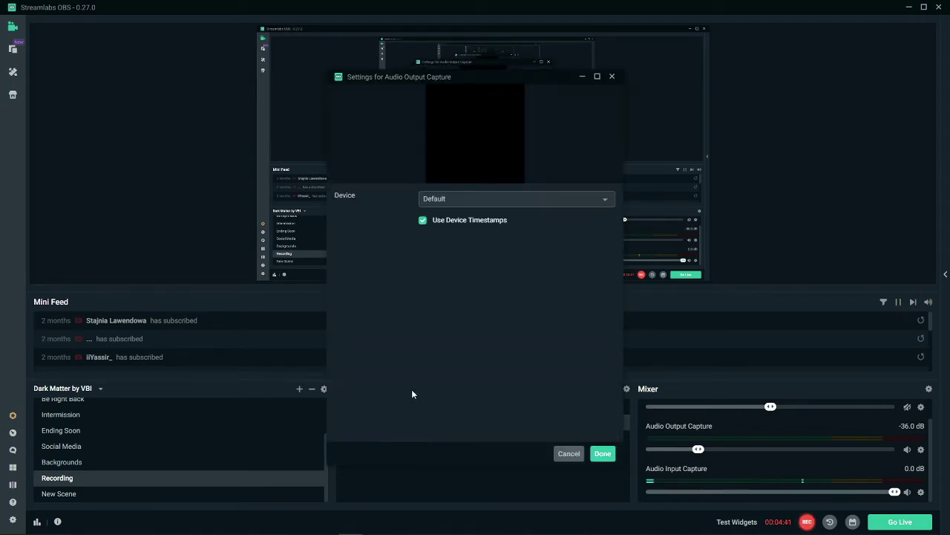
{"action": "left_click", "coordinate": [478, 202]}
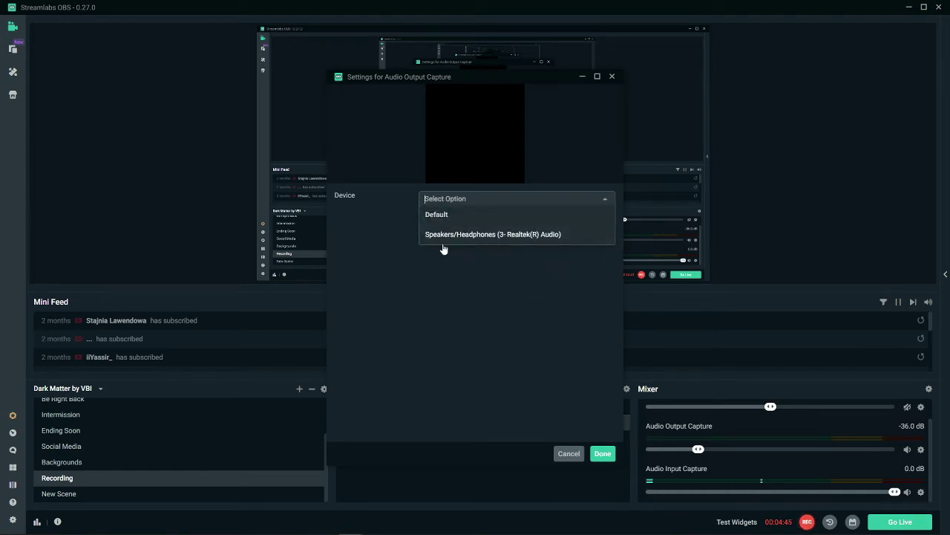
{"action": "left_click", "coordinate": [568, 453]}
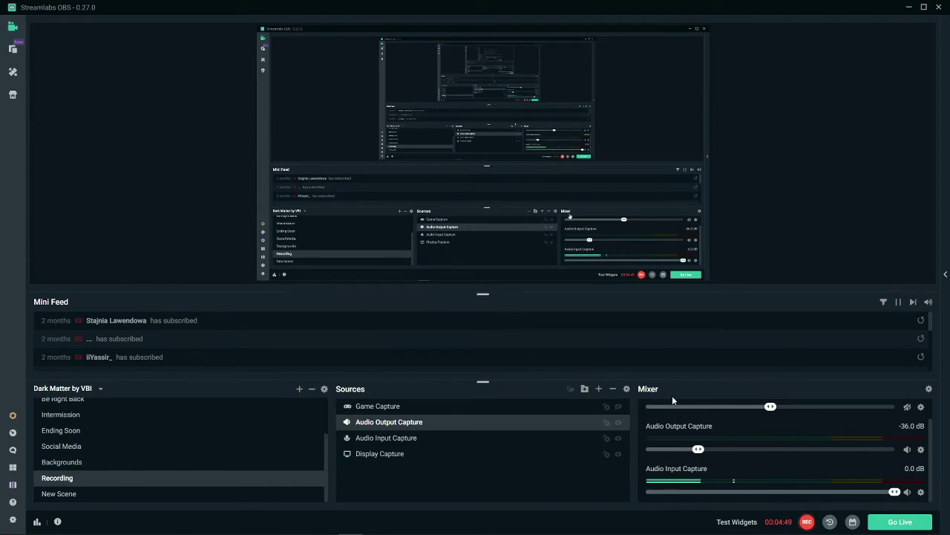
{"action": "scroll", "coordinate": [796, 438], "scroll_direction": "up", "scroll_amount": 1}
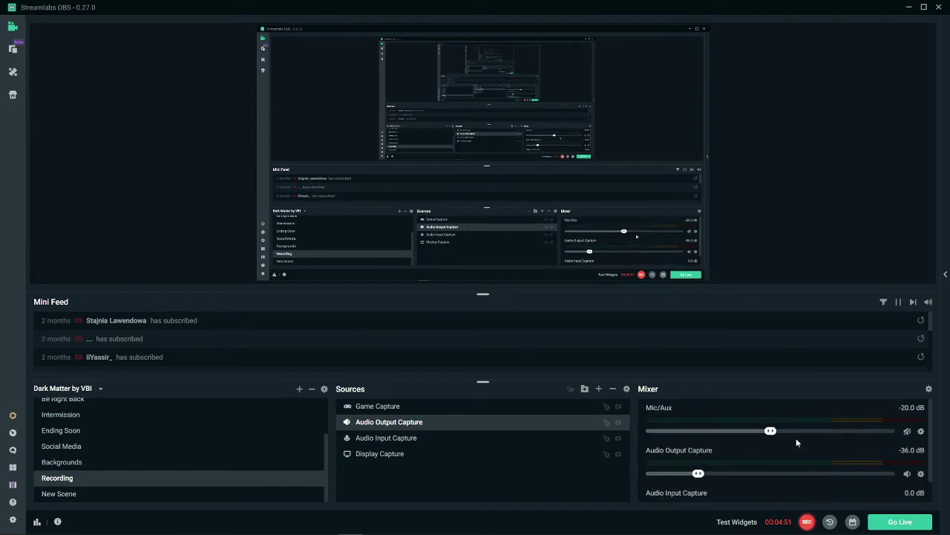
{"action": "scroll", "coordinate": [796, 437], "scroll_direction": "down", "scroll_amount": 1}
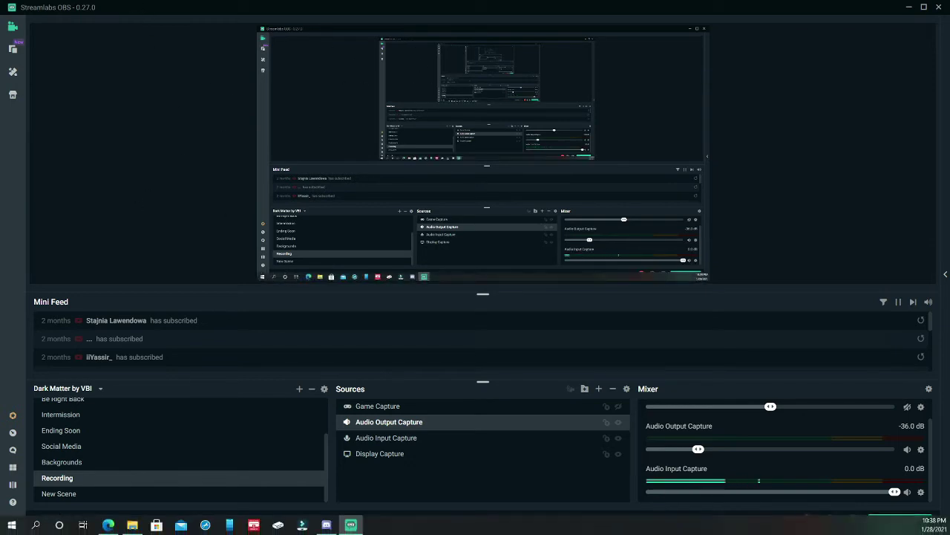
Step: Show the Alertbox widget's description in the Add Source widget list
{"action": "left_click", "coordinate": [598, 389]}
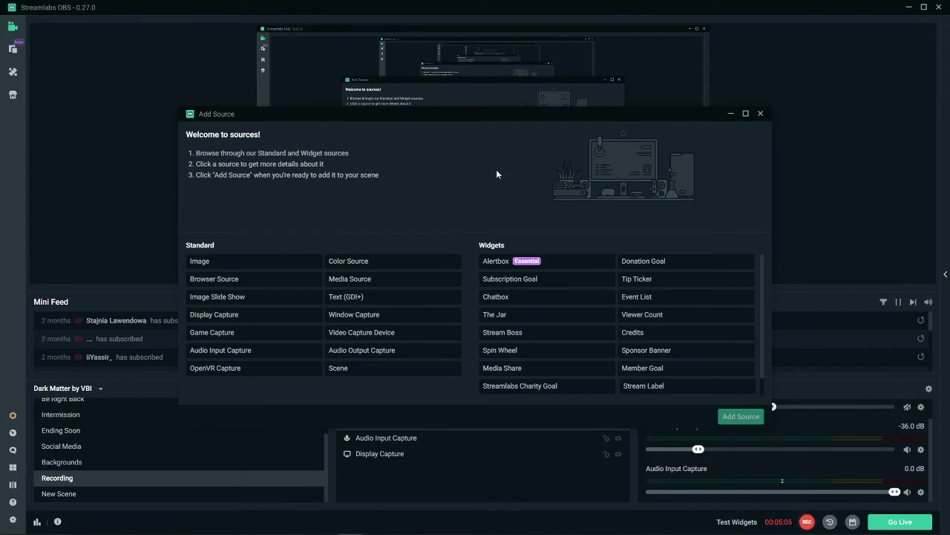
{"action": "scroll", "coordinate": [627, 305], "scroll_direction": "down", "scroll_amount": 1}
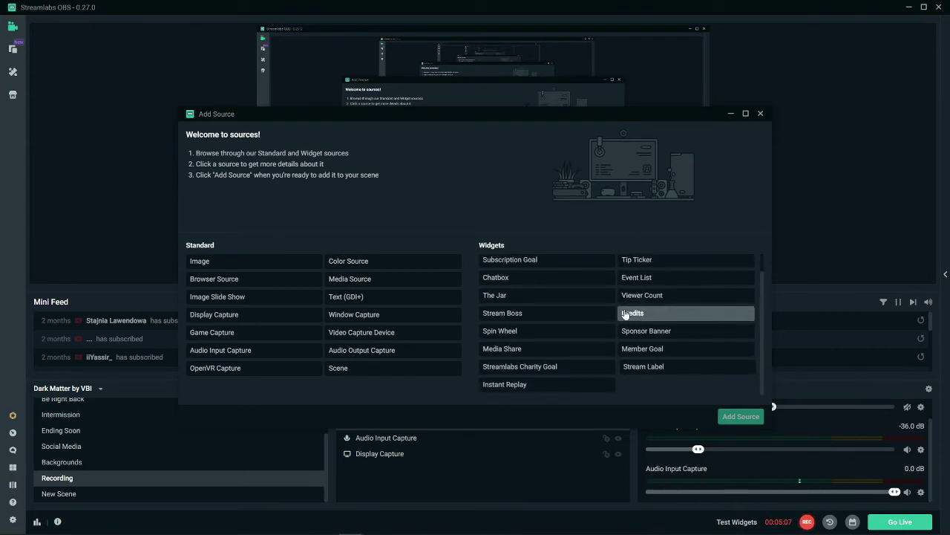
{"action": "scroll", "coordinate": [538, 319], "scroll_direction": "up", "scroll_amount": 1}
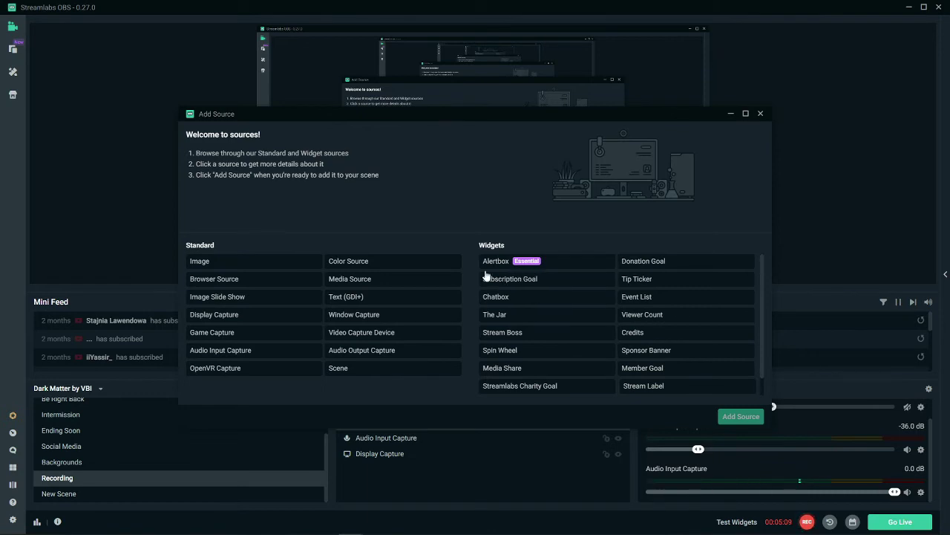
{"action": "left_click", "coordinate": [553, 262]}
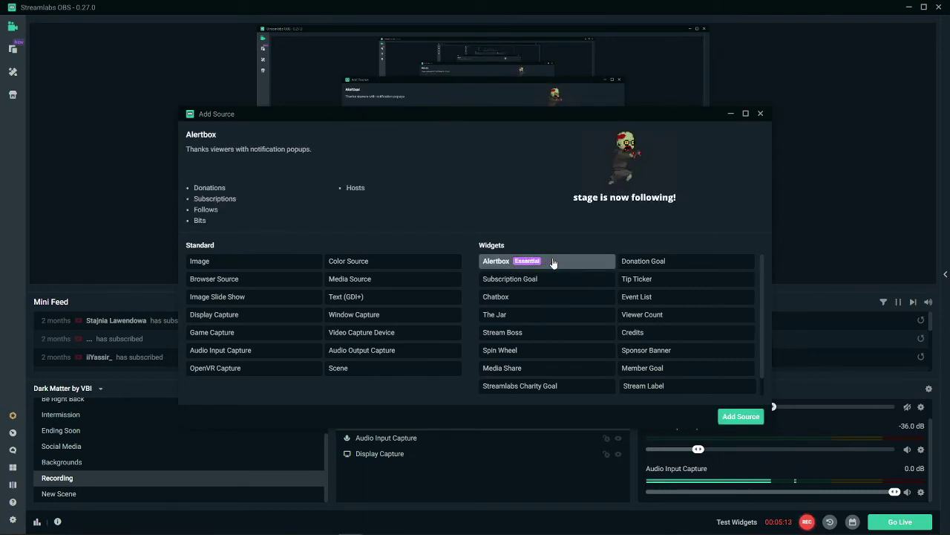
Step: Add the Alertbox widget to the Recording scene and drag it toward the canvas's left-centre
{"action": "double_click", "coordinate": [553, 262]}
{"action": "left_click", "coordinate": [587, 336]}
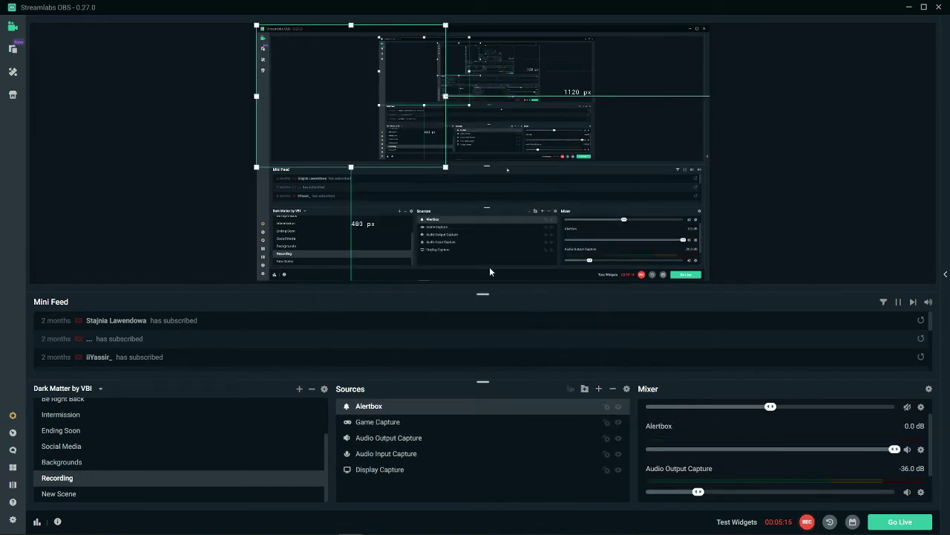
{"action": "left_click_drag", "start_coordinate": [368, 132], "coordinate": [413, 196]}
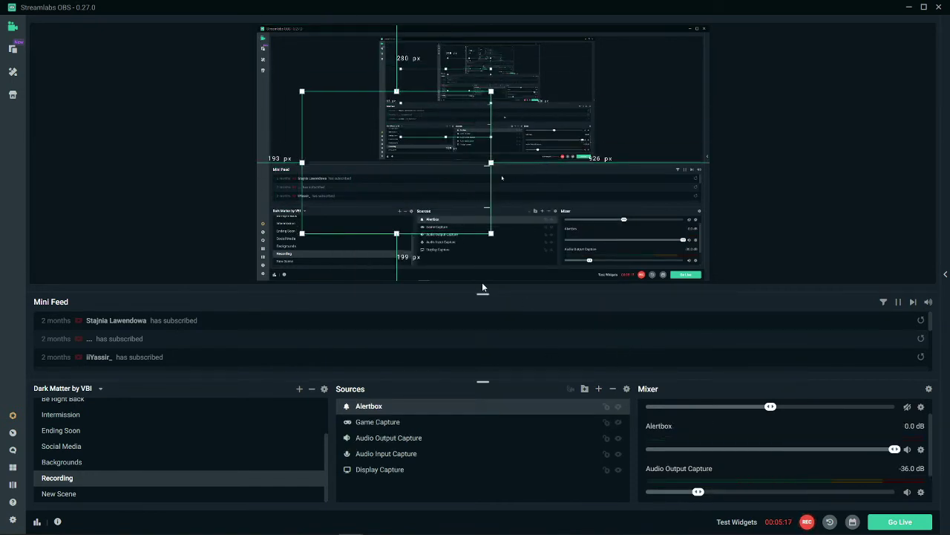
Step: Open the Alertbox settings and expand the Donations, Merch, Super Chat, Members and Subscribers alerts
{"action": "double_click", "coordinate": [438, 413]}
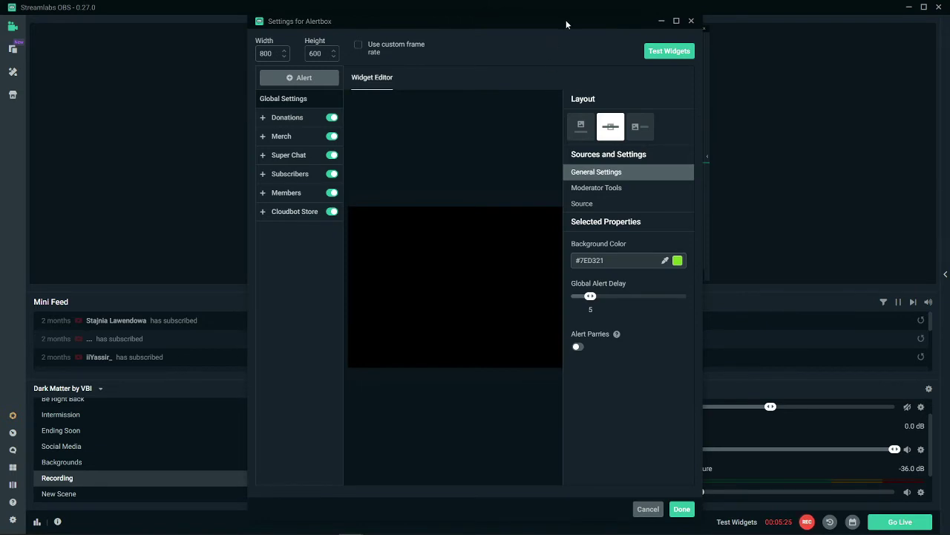
{"action": "left_click_drag", "start_coordinate": [565, 21], "coordinate": [548, 39]}
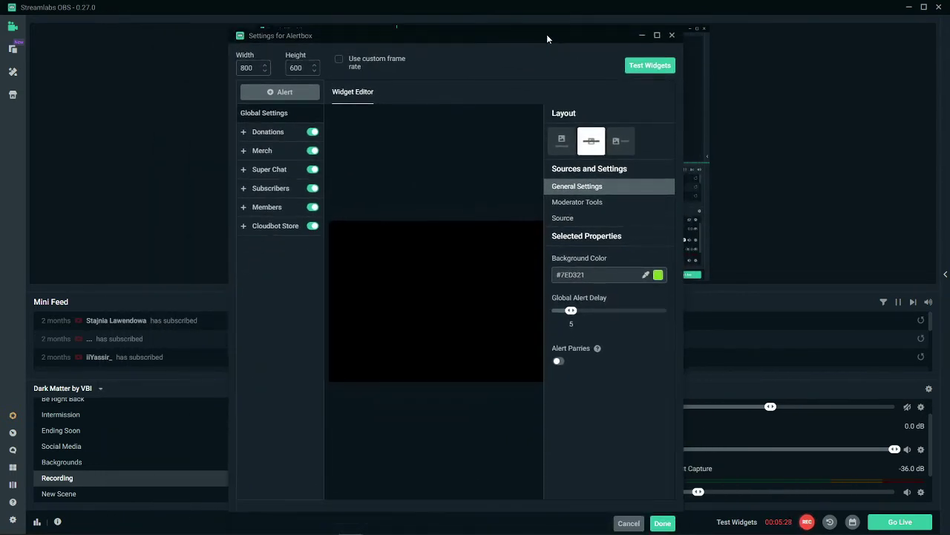
{"action": "left_click", "coordinate": [274, 131]}
{"action": "left_click", "coordinate": [272, 207]}
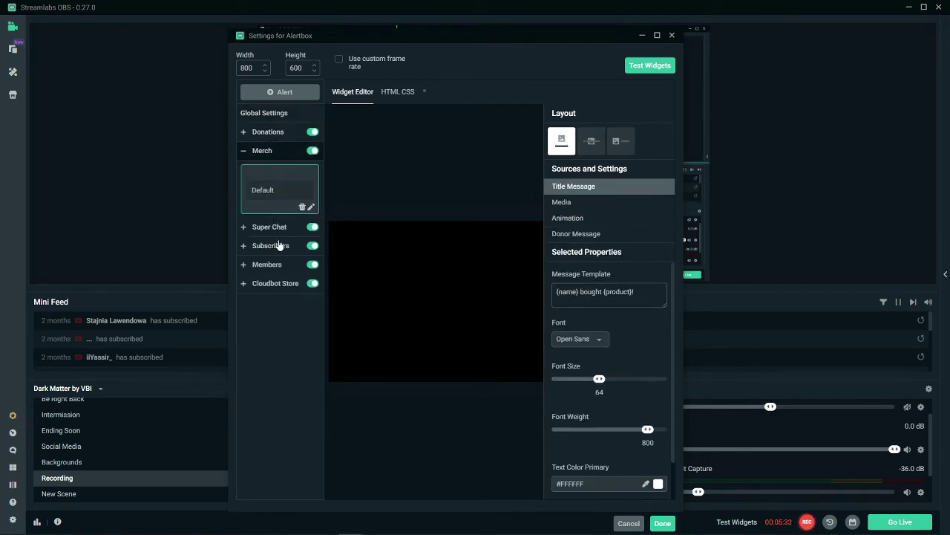
{"action": "left_click", "coordinate": [281, 229]}
{"action": "left_click", "coordinate": [278, 245]}
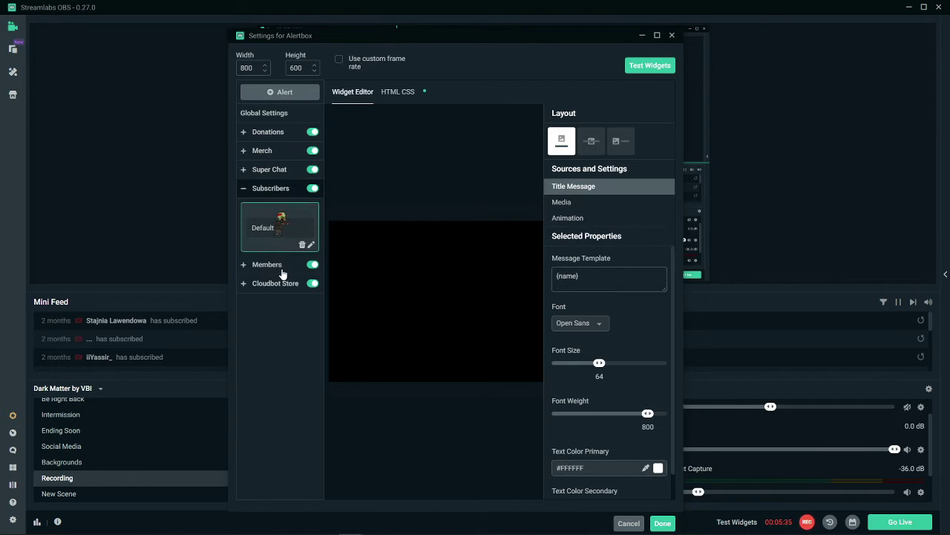
{"action": "left_click", "coordinate": [281, 265]}
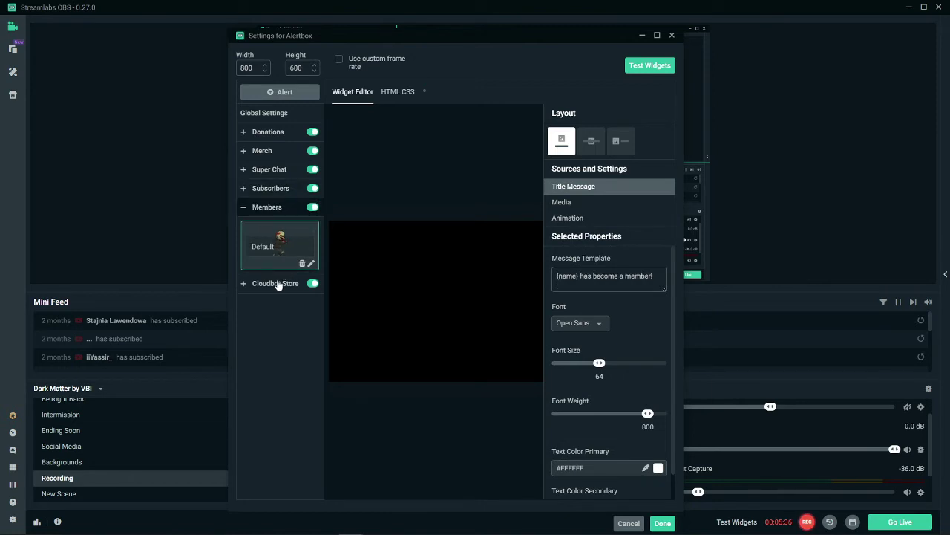
{"action": "left_click", "coordinate": [274, 190]}
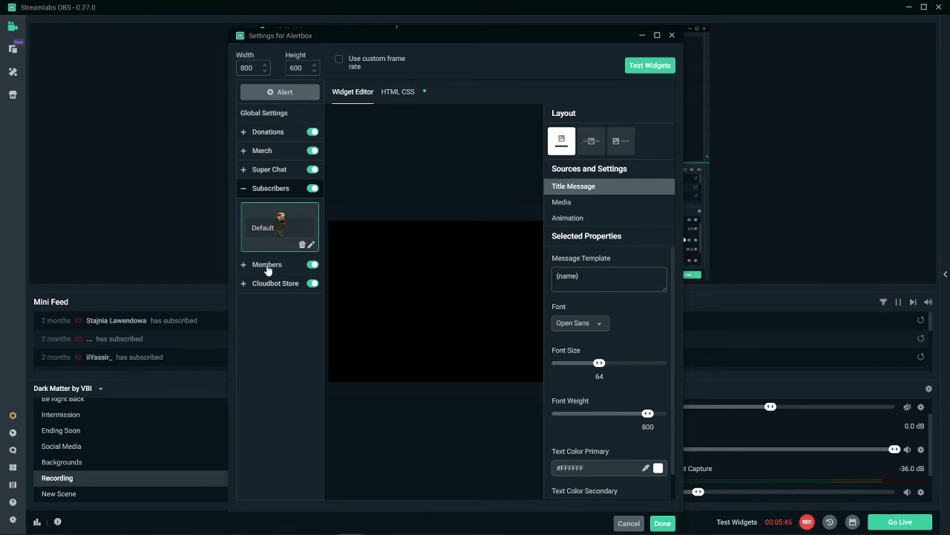
Step: Append 'CRIBED' to the Subscribers message template and keep the Open Sans font
{"action": "left_click", "coordinate": [610, 278]}
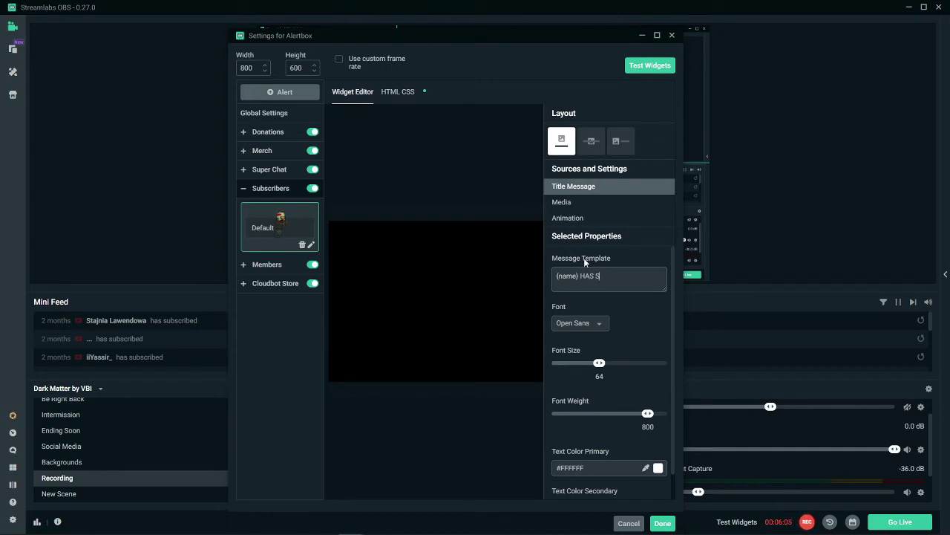
{"action": "type", "text": "CRIBED"}
{"action": "scroll", "coordinate": [602, 278], "scroll_direction": "down", "scroll_amount": 2}
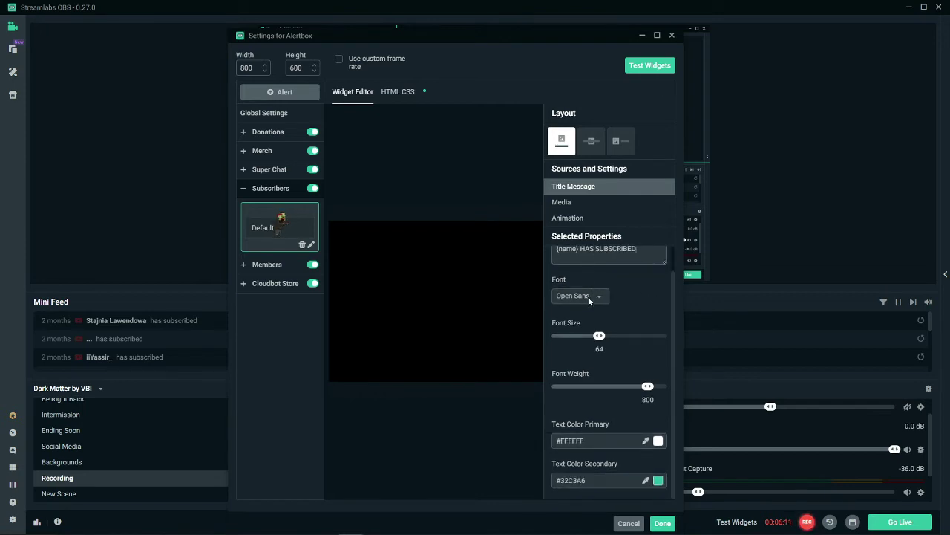
{"action": "left_click", "coordinate": [570, 295]}
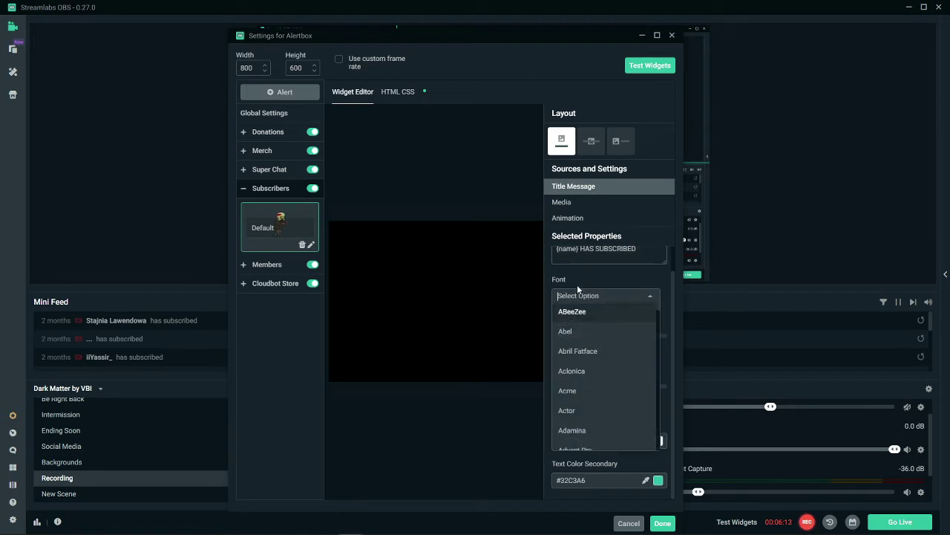
{"action": "left_click", "coordinate": [580, 280]}
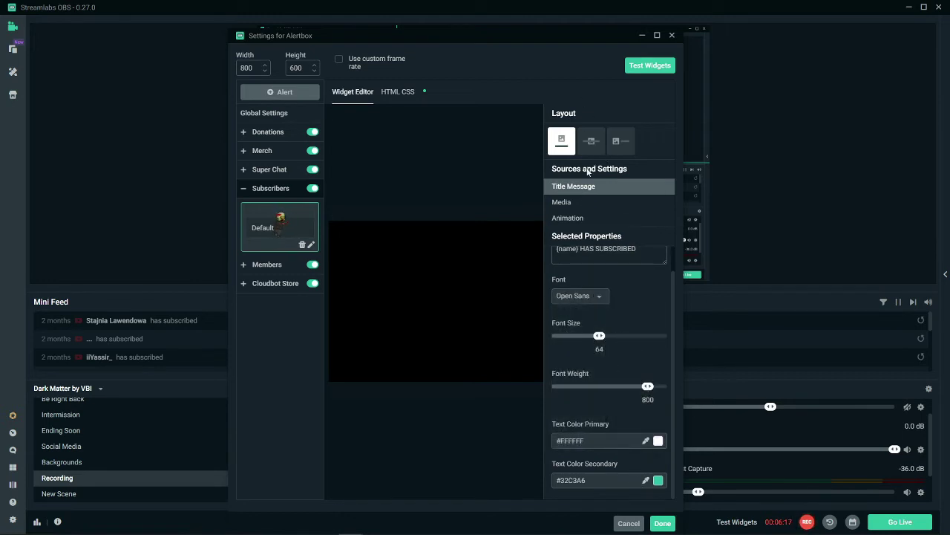
Step: Review the Media and Animation settings, save the Alertbox, and drag it up-left
{"action": "left_click", "coordinate": [578, 203]}
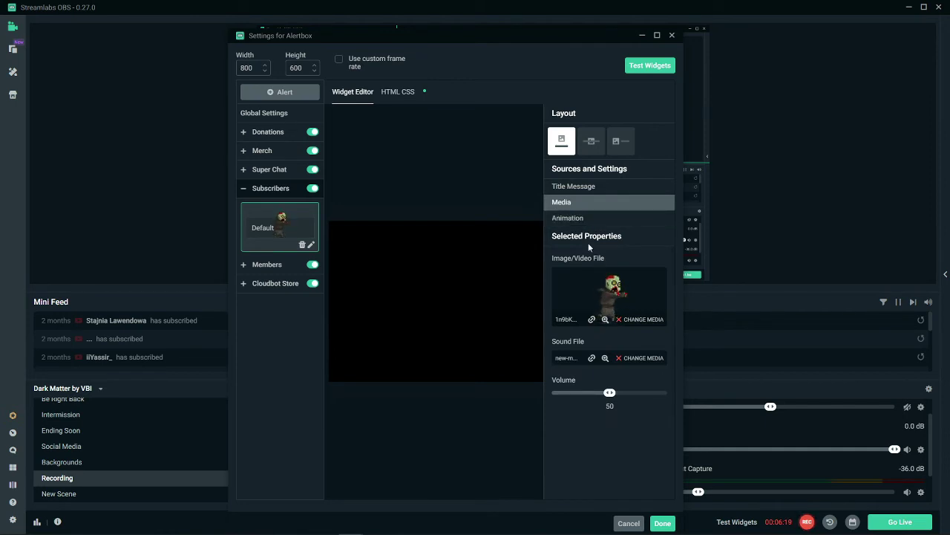
{"action": "left_click", "coordinate": [580, 222]}
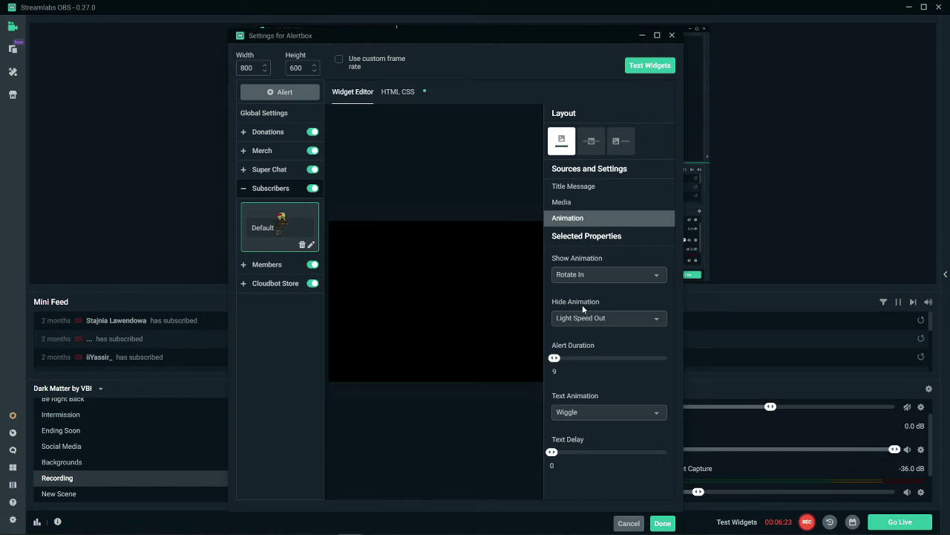
{"action": "left_click", "coordinate": [663, 524]}
{"action": "left_click_drag", "start_coordinate": [396, 167], "coordinate": [352, 102]}
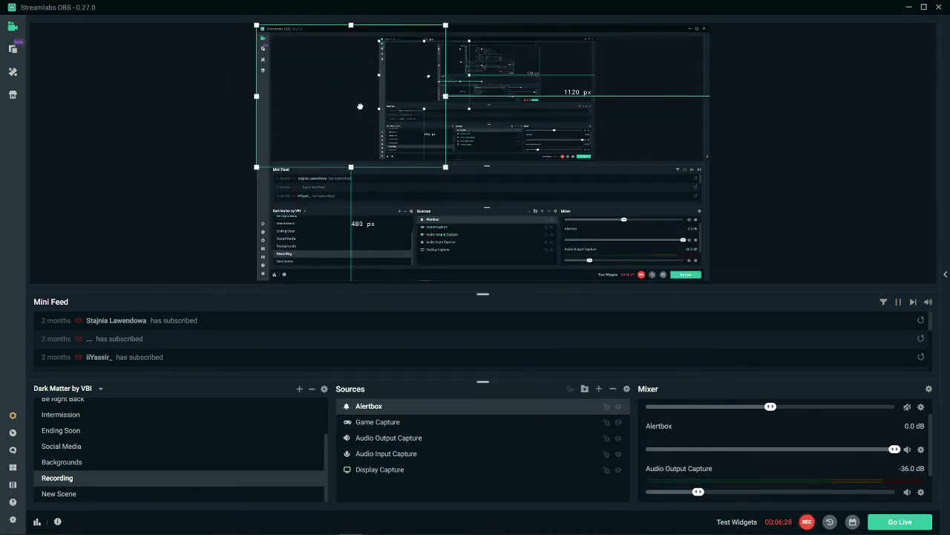
Step: Add a Subscription Goal widget to the scene and drag it toward the canvas centre
{"action": "left_click", "coordinate": [599, 390]}
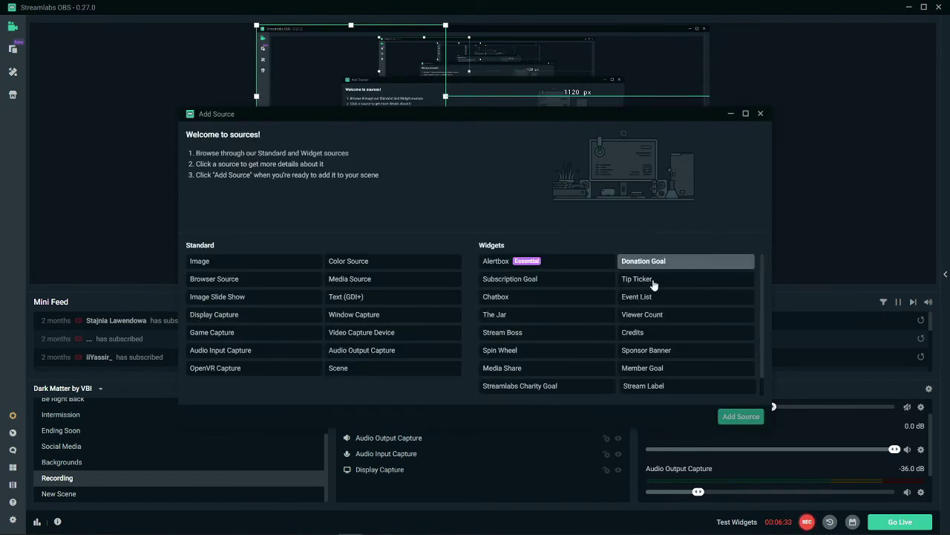
{"action": "double_click", "coordinate": [581, 278]}
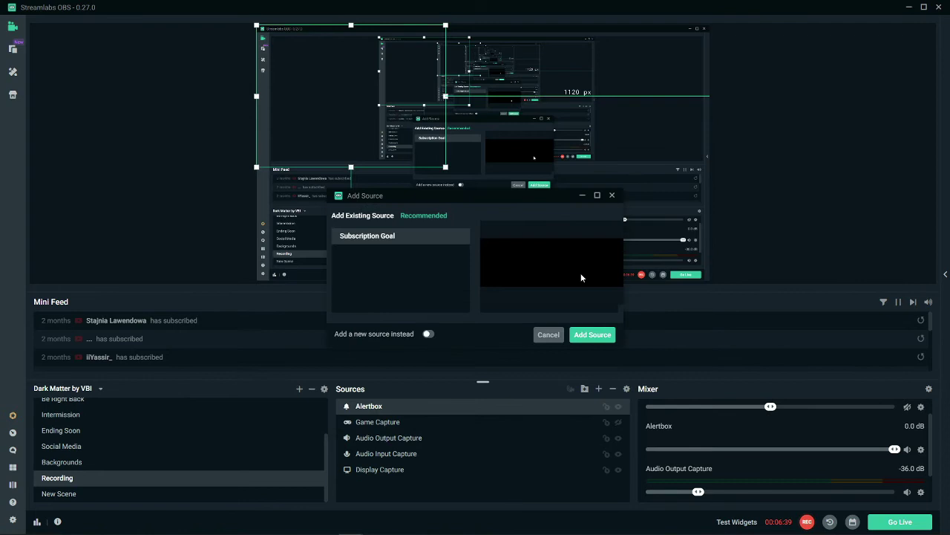
{"action": "left_click", "coordinate": [590, 334]}
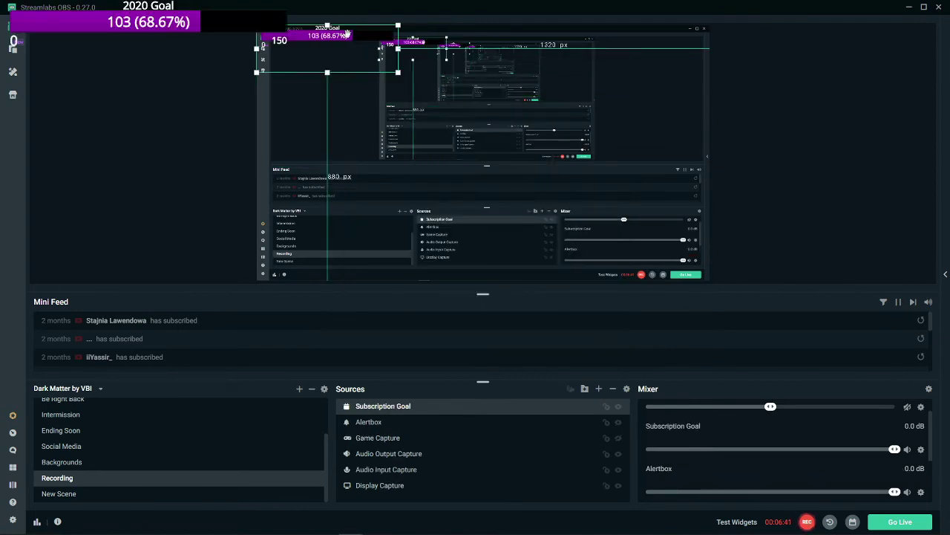
{"action": "left_click_drag", "start_coordinate": [347, 34], "coordinate": [498, 107]}
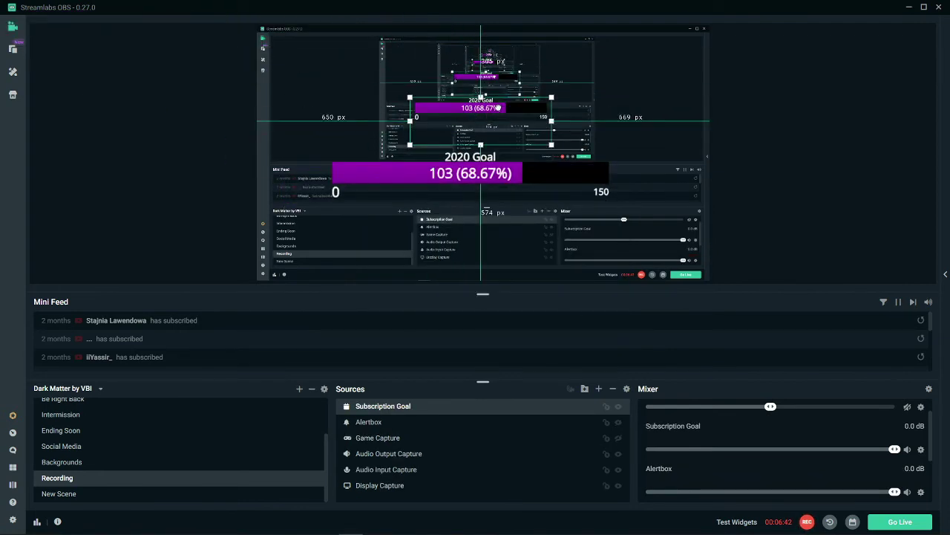
Step: End the current 2020 goal and set the new goal amount to 150
{"action": "double_click", "coordinate": [431, 405]}
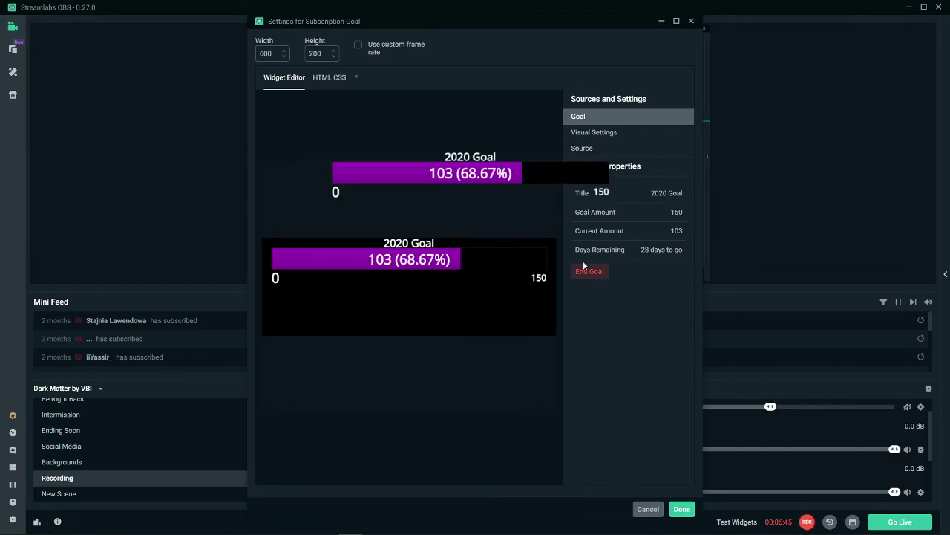
{"action": "left_click", "coordinate": [590, 272]}
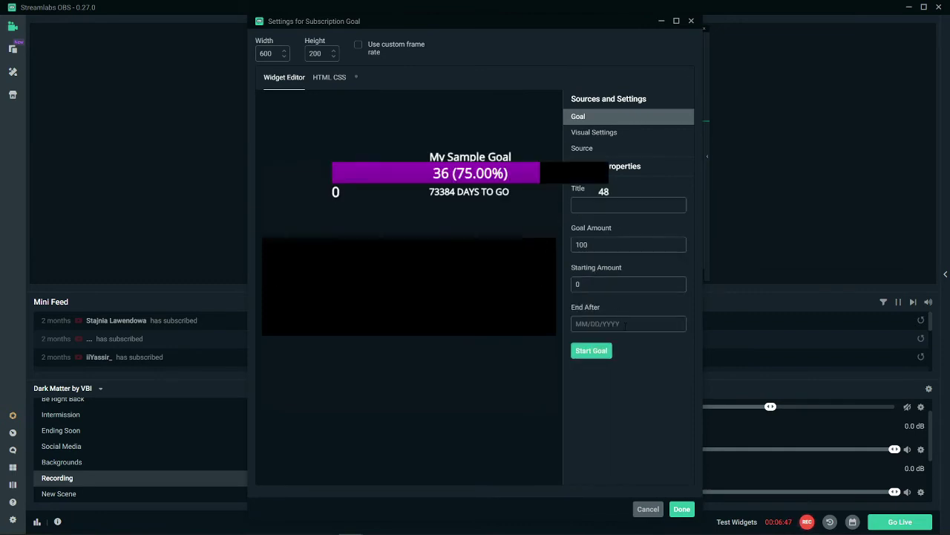
{"action": "left_click", "coordinate": [612, 235]}
{"action": "type", "text": "159"}
{"action": "key", "text": "BackSpace"}
{"action": "type", "text": "0"}
Step: Title the goal 2021, enter its end date, start it, and nudge the bar up-right
{"action": "left_click", "coordinate": [603, 205]}
{"action": "type", "text": "2021"}
{"action": "left_click", "coordinate": [628, 324]}
{"action": "type", "text": "01/"}
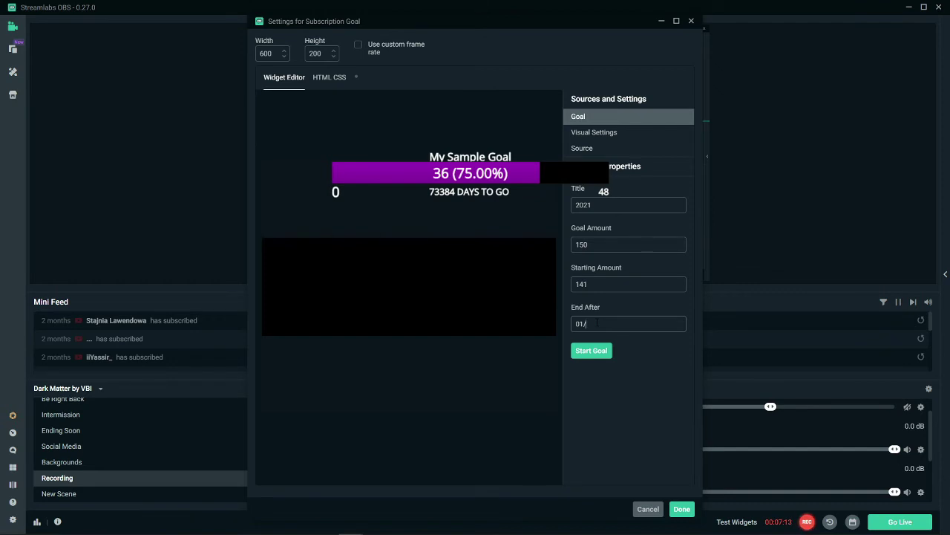
{"action": "type", "text": "01/202"}
{"action": "key", "text": "BackSpace"}
{"action": "left_click", "coordinate": [600, 350]}
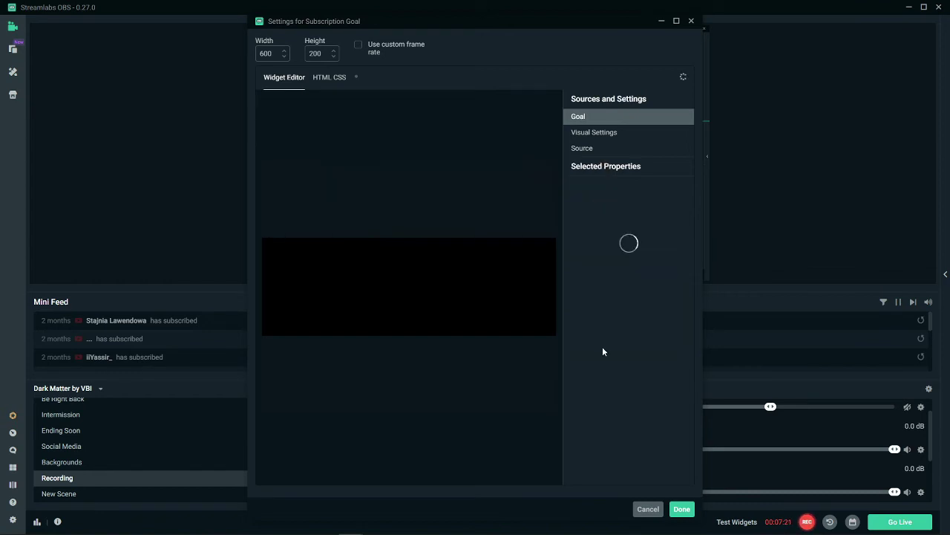
{"action": "left_click", "coordinate": [661, 21]}
{"action": "mouse_move", "coordinate": [500, 120]}
{"action": "left_mouse_down"}
{"action": "mouse_move", "coordinate": [531, 103]}
{"action": "mouse_move", "coordinate": [509, 107]}
{"action": "left_mouse_up"}
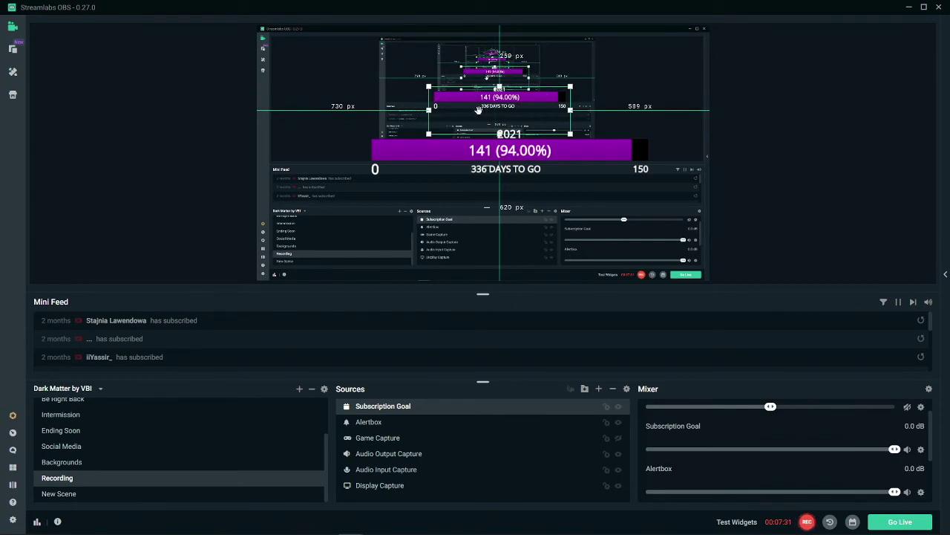
Step: Review the goal's Visual Settings and Source options, then drag the 2021 bar to the top centre
{"action": "double_click", "coordinate": [419, 407]}
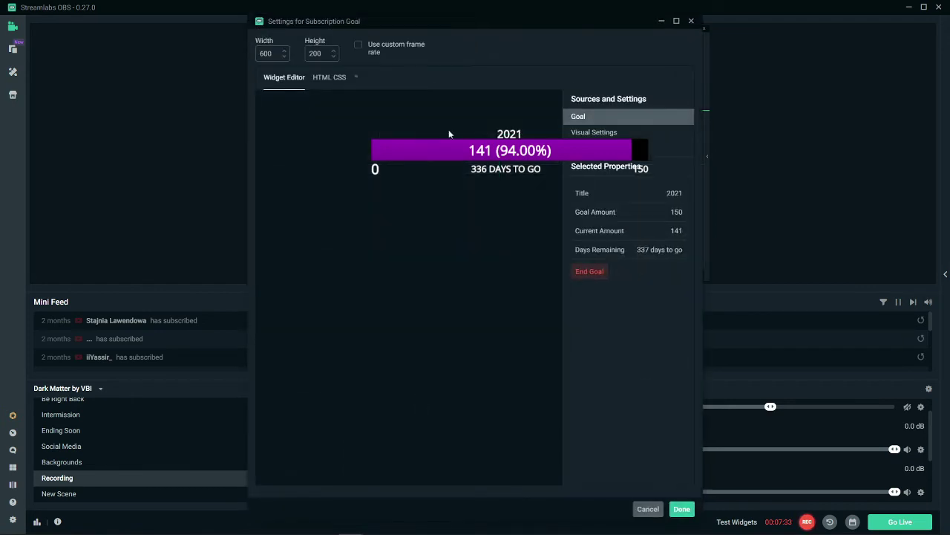
{"action": "left_click", "coordinate": [594, 133]}
{"action": "scroll", "coordinate": [617, 186], "scroll_direction": "down", "scroll_amount": 1}
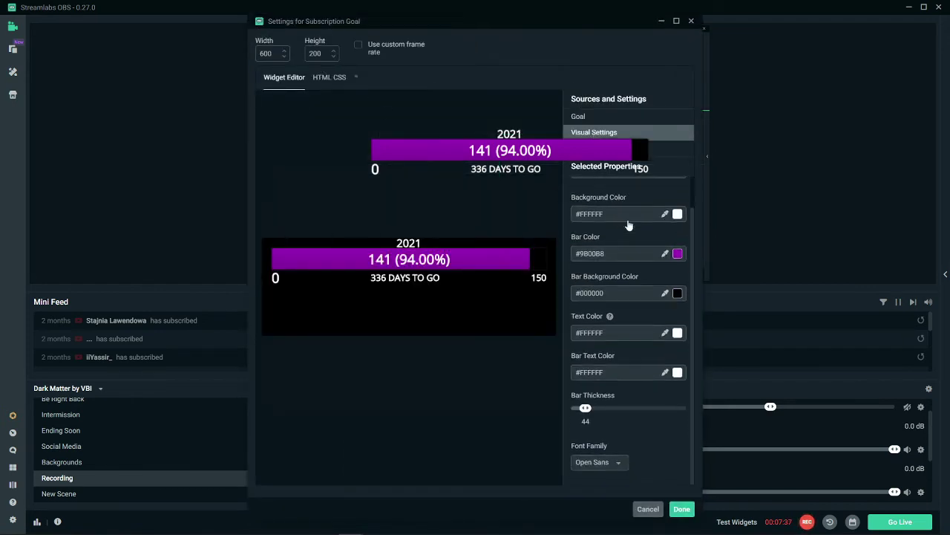
{"action": "left_click", "coordinate": [668, 149]}
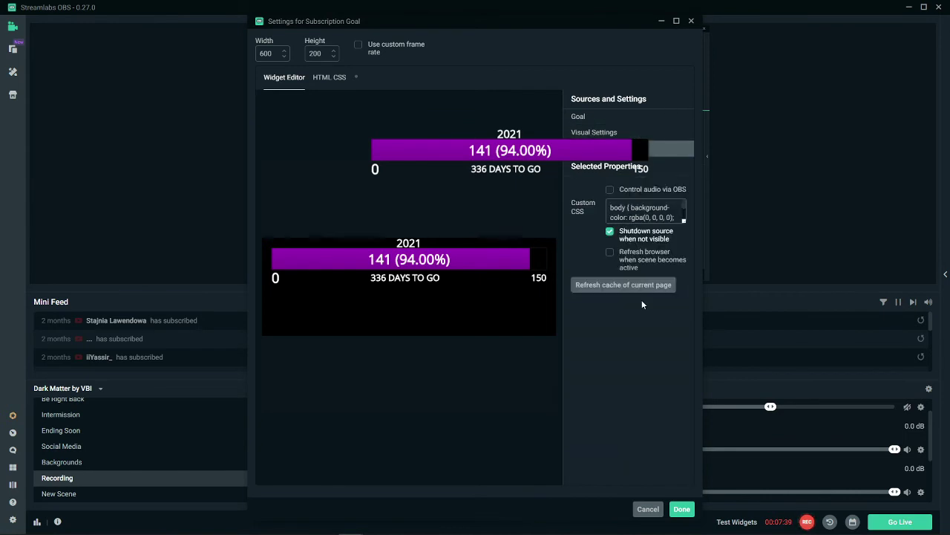
{"action": "left_click", "coordinate": [661, 20]}
{"action": "left_click_drag", "start_coordinate": [520, 100], "coordinate": [492, 56]}
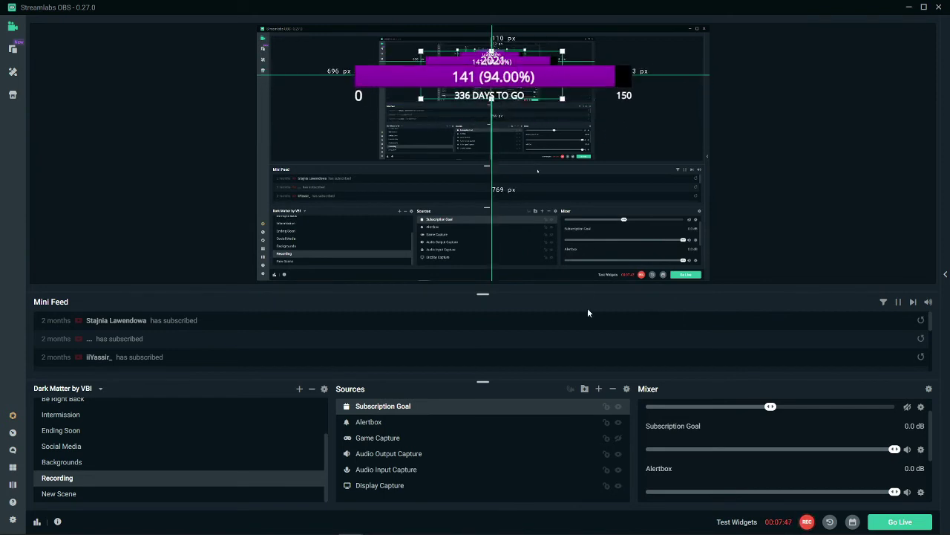
{"action": "double_click", "coordinate": [544, 406]}
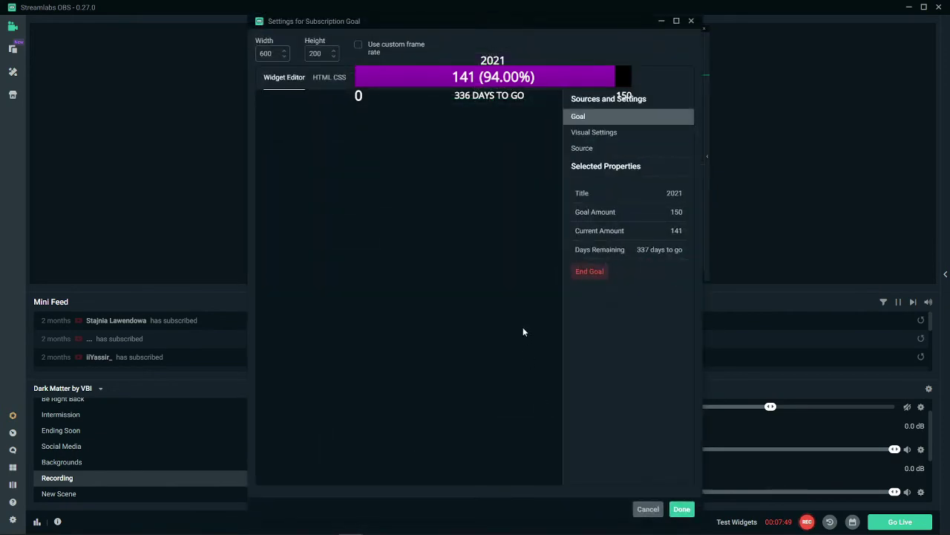
{"action": "left_click", "coordinate": [661, 21]}
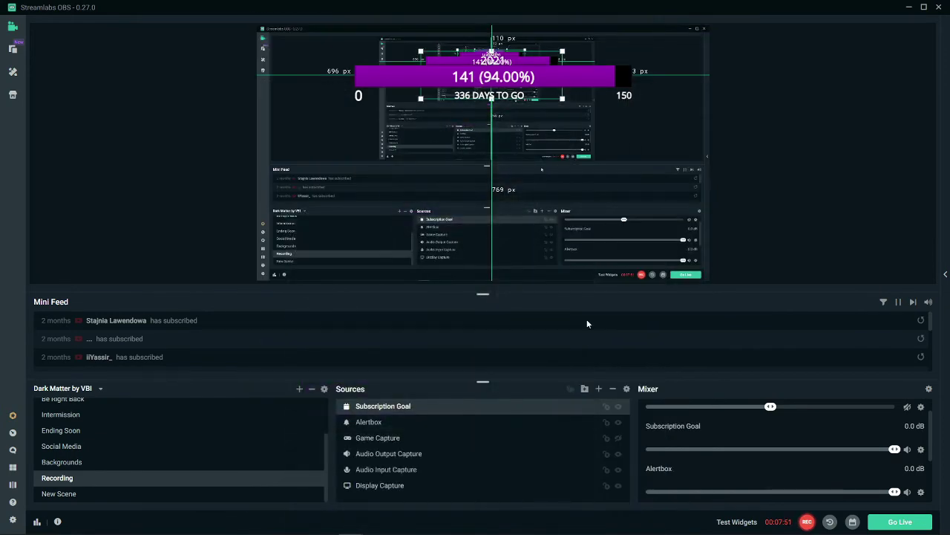
Step: Add a Viewer Count widget to the scene and drag it left of centre
{"action": "left_click", "coordinate": [599, 390]}
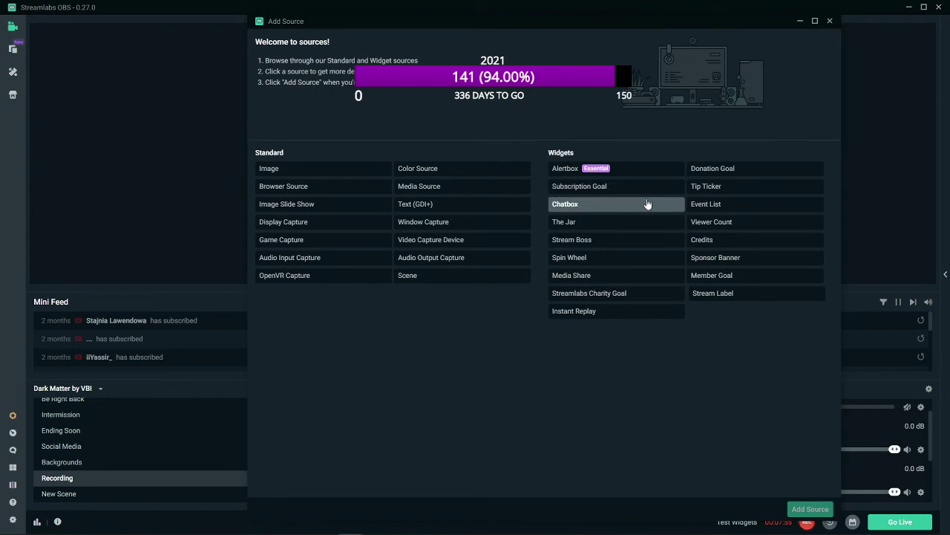
{"action": "double_click", "coordinate": [705, 222]}
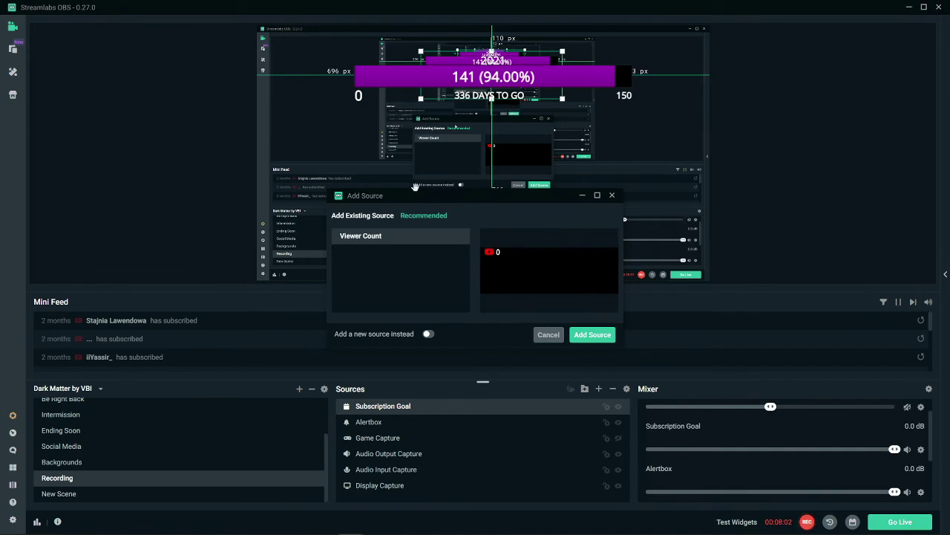
{"action": "left_click_drag", "start_coordinate": [439, 199], "coordinate": [418, 186]}
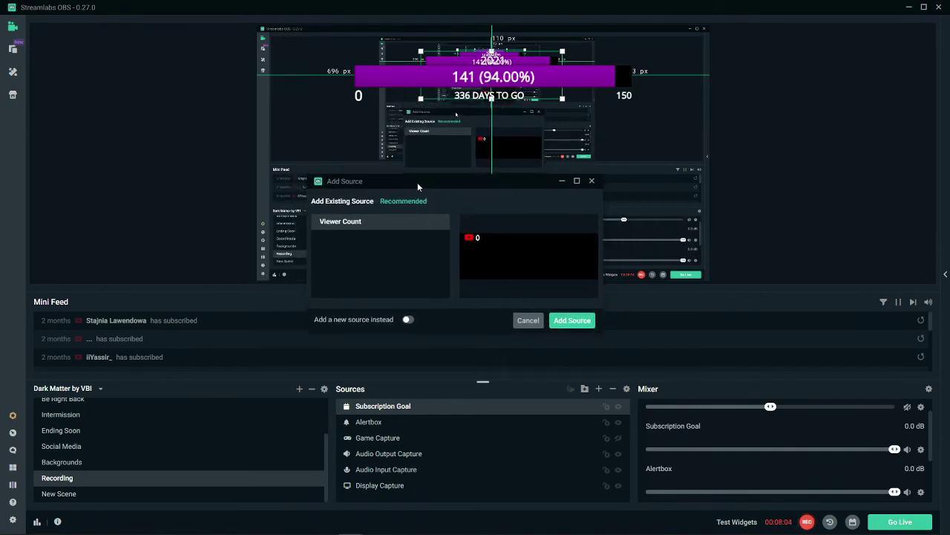
{"action": "left_click", "coordinate": [579, 320]}
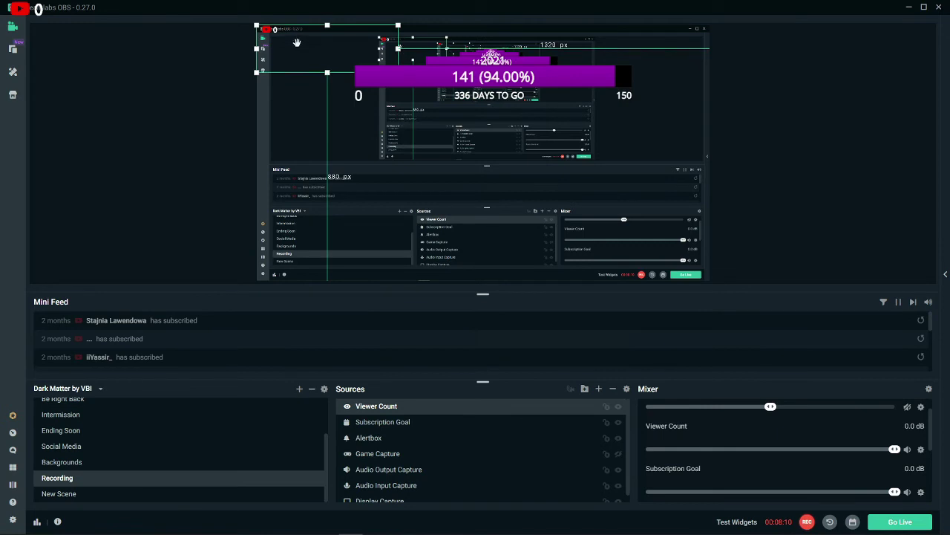
{"action": "left_click_drag", "start_coordinate": [291, 69], "coordinate": [397, 204]}
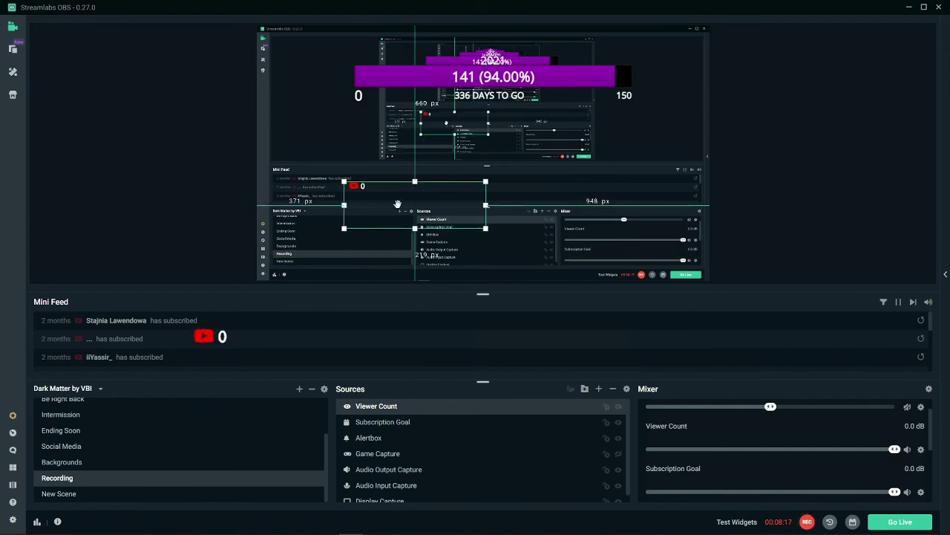
{"action": "double_click", "coordinate": [418, 406]}
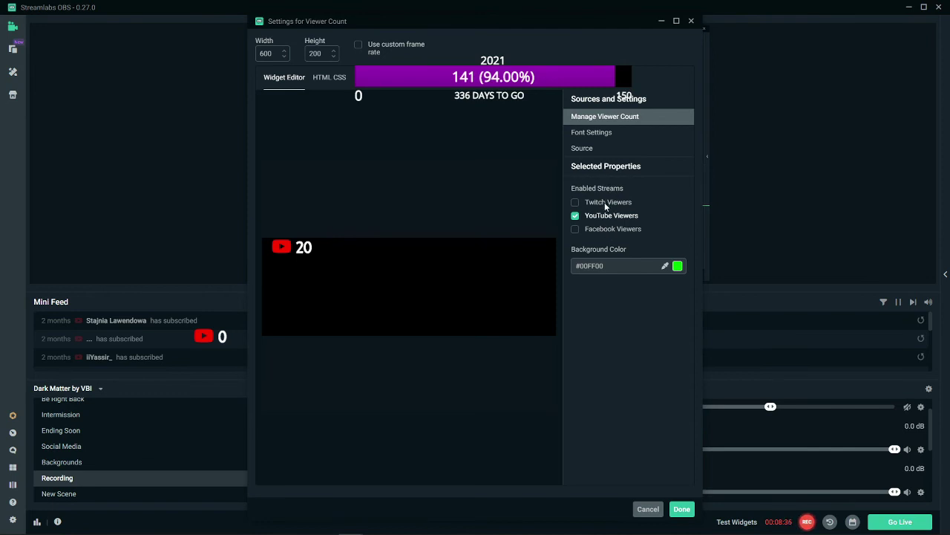
{"action": "left_click", "coordinate": [602, 204]}
{"action": "left_click", "coordinate": [600, 230]}
{"action": "left_click", "coordinate": [590, 230]}
{"action": "left_click", "coordinate": [592, 199]}
{"action": "left_click", "coordinate": [605, 135]}
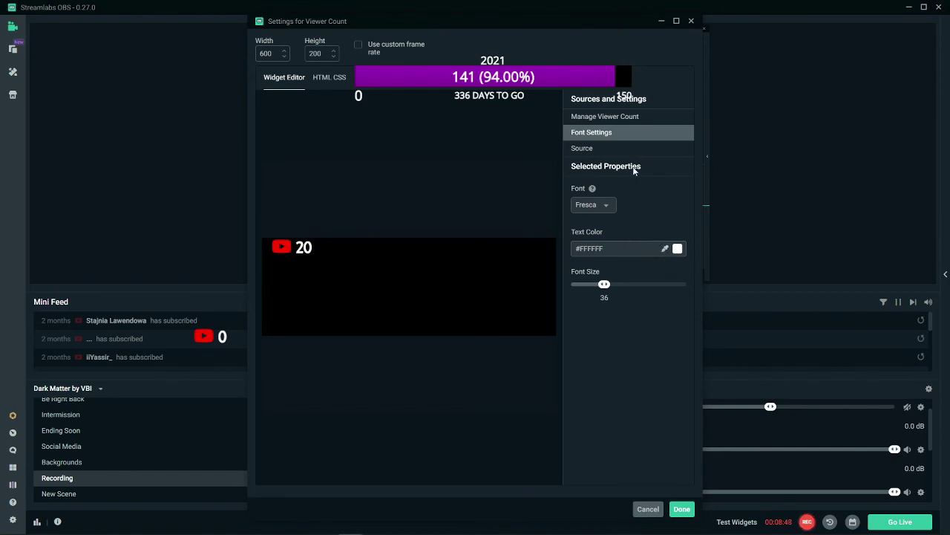
{"action": "left_click", "coordinate": [623, 148]}
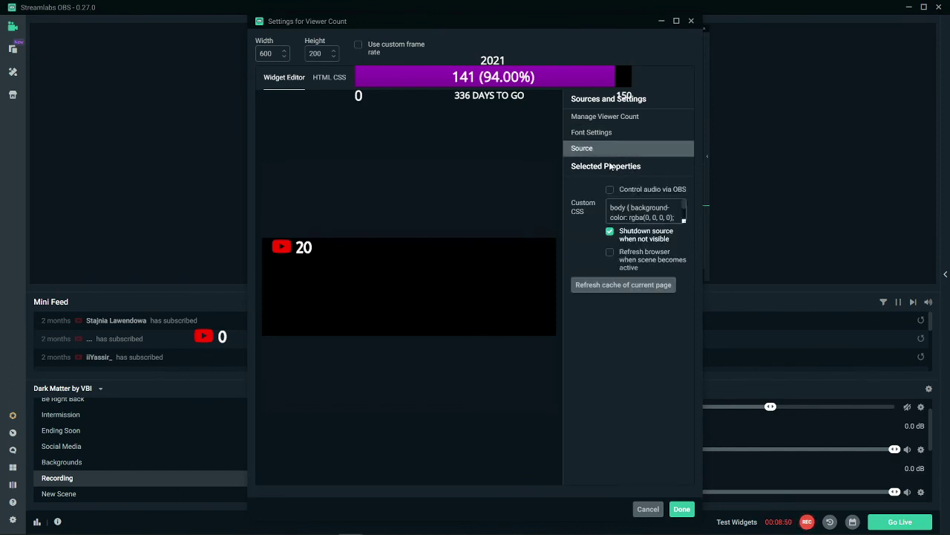
{"action": "left_click", "coordinate": [660, 22]}
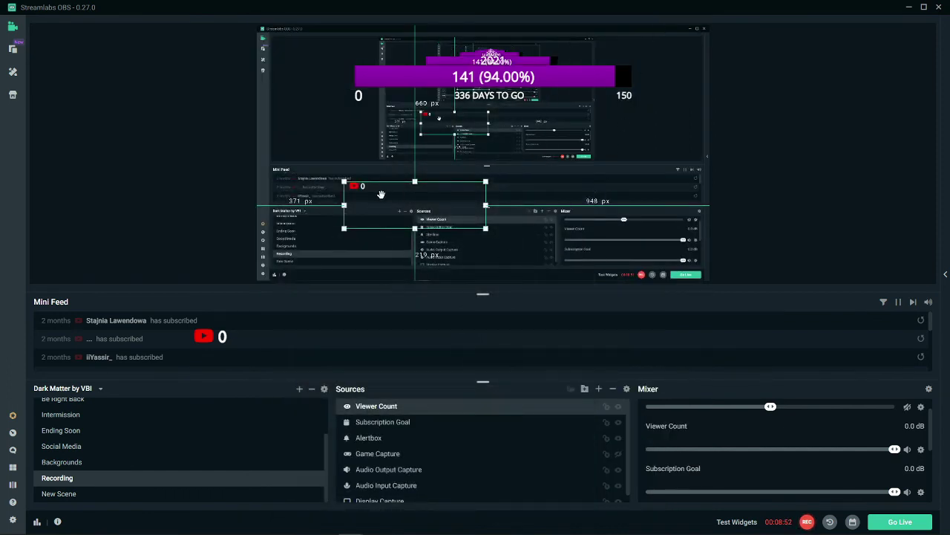
{"action": "left_click_drag", "start_coordinate": [401, 137], "coordinate": [352, 117]}
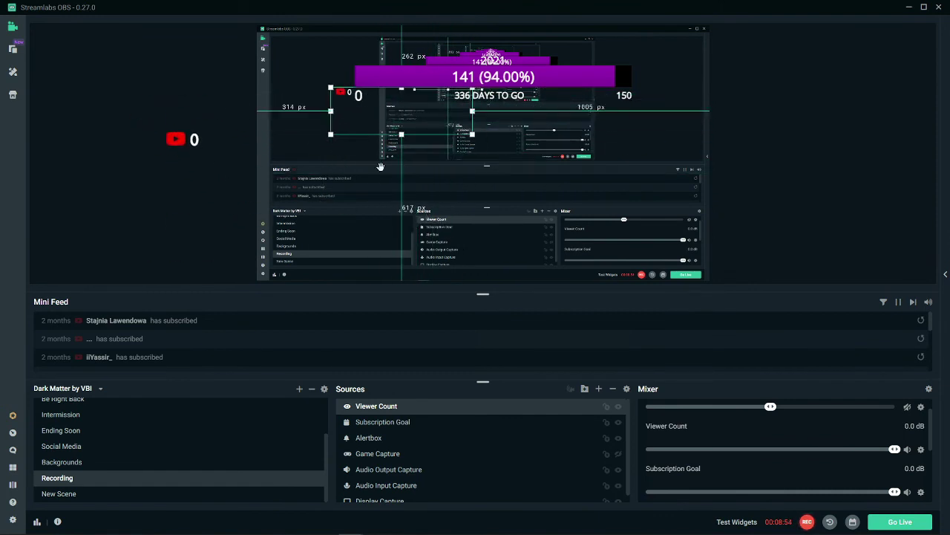
{"action": "left_click", "coordinate": [615, 423]}
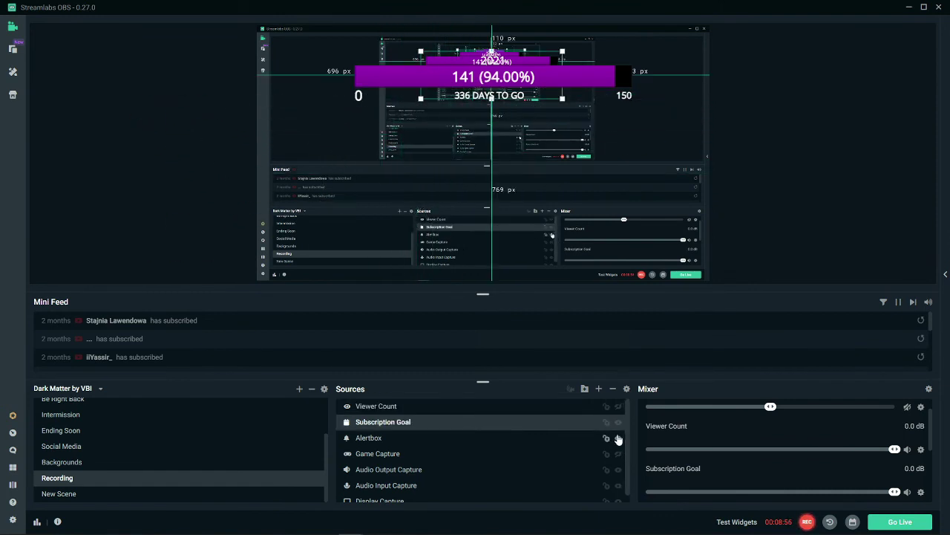
{"action": "left_click", "coordinate": [621, 436]}
{"action": "left_click", "coordinate": [617, 422]}
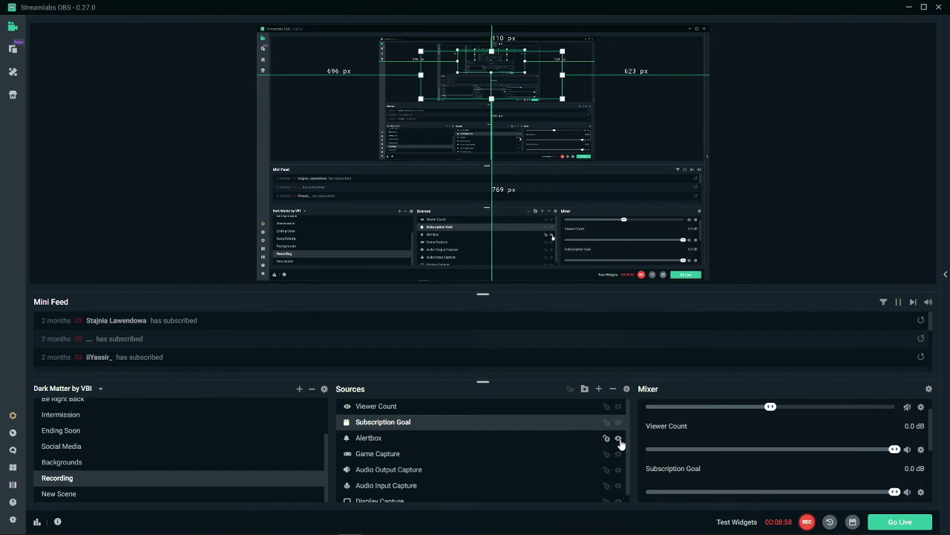
{"action": "left_click", "coordinate": [621, 439]}
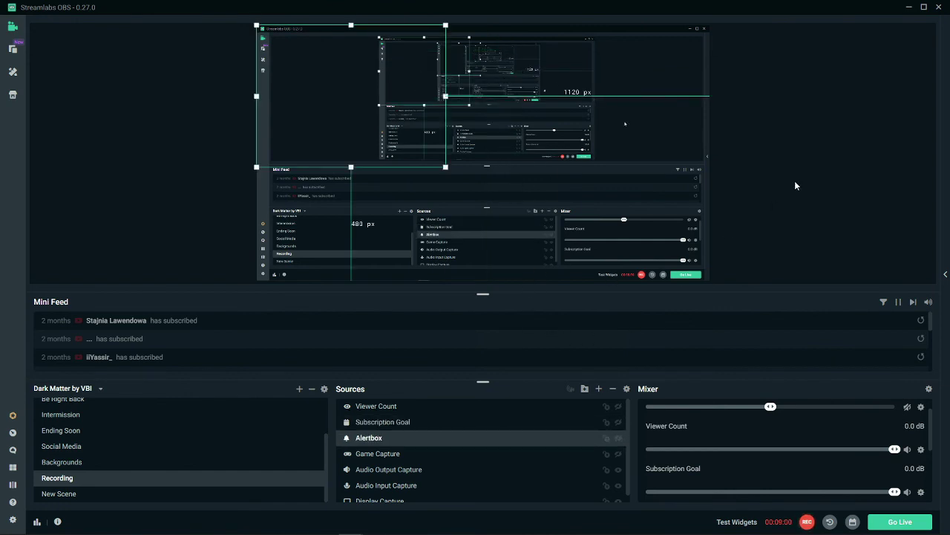
{"action": "left_click", "coordinate": [740, 237]}
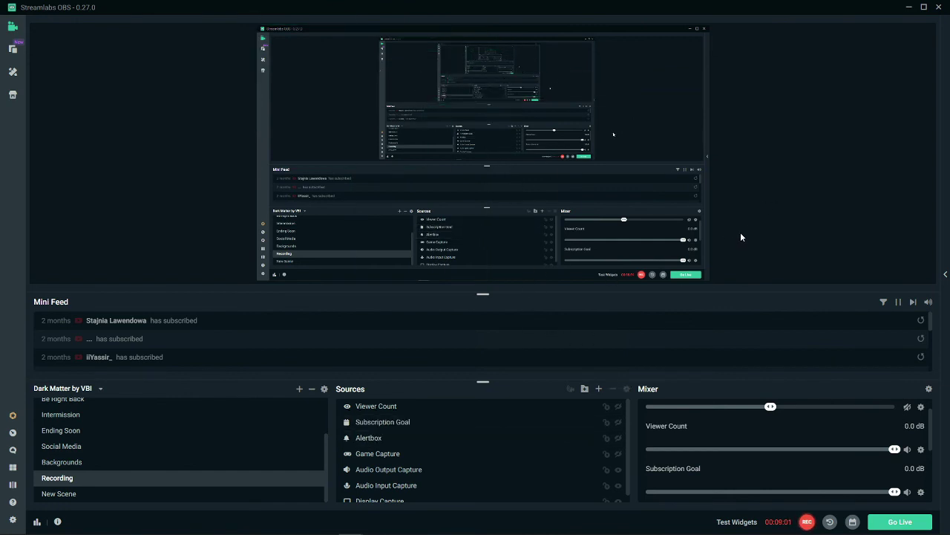
Step: Add a Video Capture Device source for the webcam to the Recording scene
{"action": "left_click", "coordinate": [599, 390]}
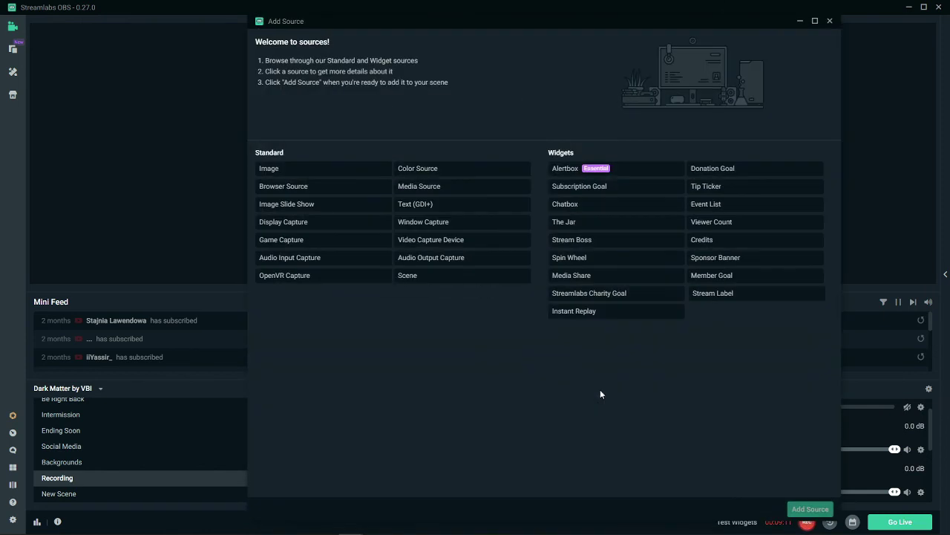
{"action": "double_click", "coordinate": [429, 239]}
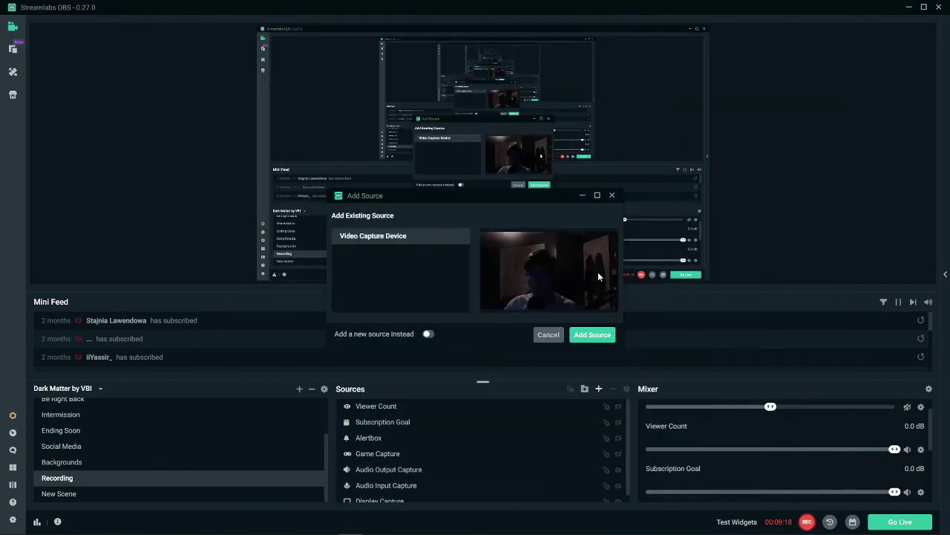
{"action": "left_click", "coordinate": [592, 335]}
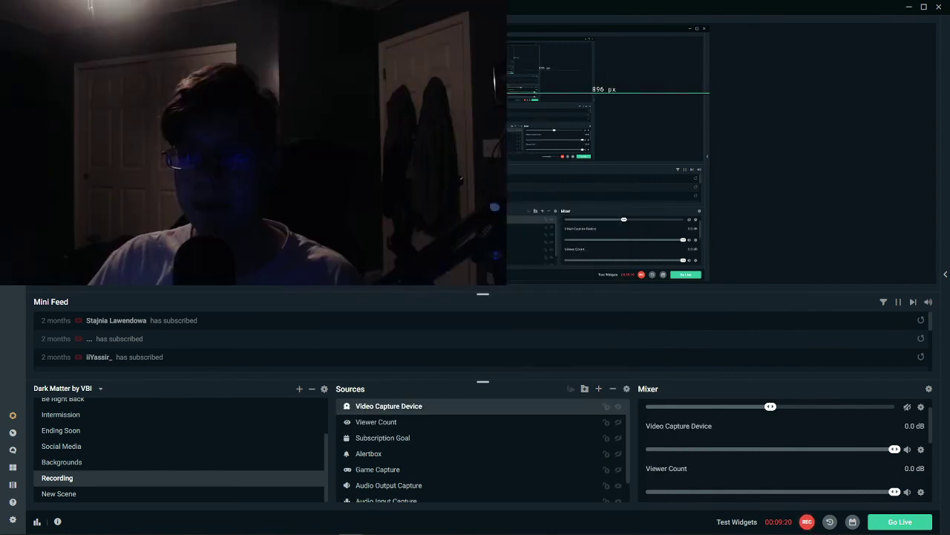
Step: Shrink the webcam to about 356x200, place it top-left, and select it in Sources
{"action": "left_click_drag", "start_coordinate": [499, 161], "coordinate": [385, 97]}
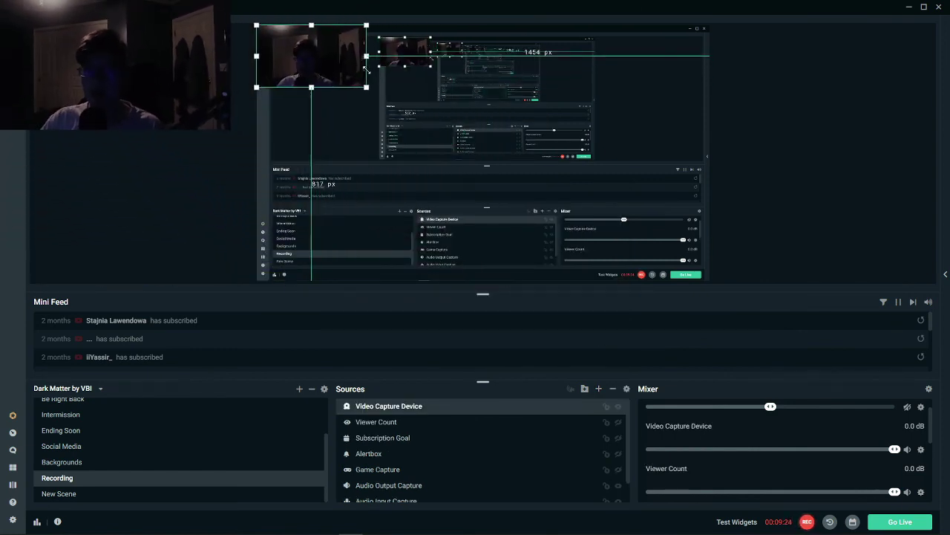
{"action": "left_click_drag", "start_coordinate": [312, 57], "coordinate": [266, 51]}
{"action": "left_click", "coordinate": [423, 130]}
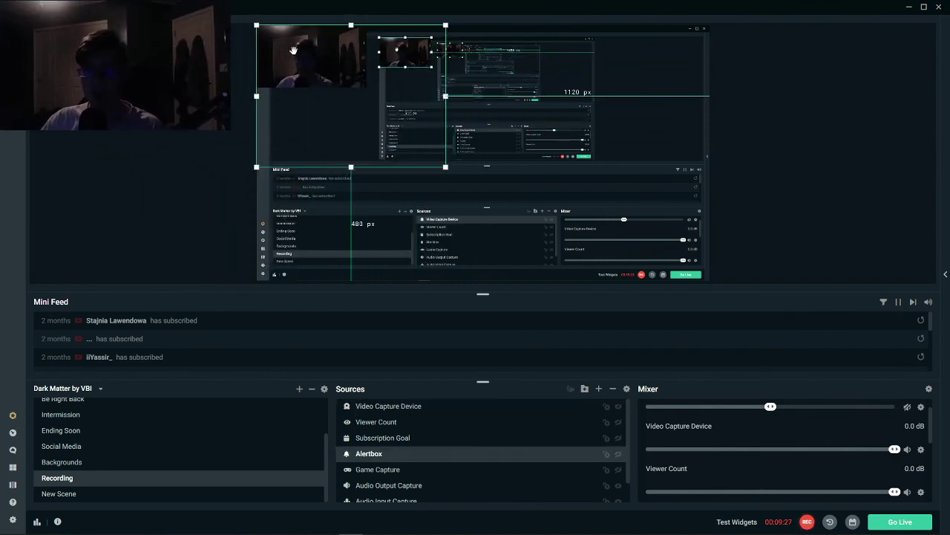
{"action": "left_click", "coordinate": [751, 138]}
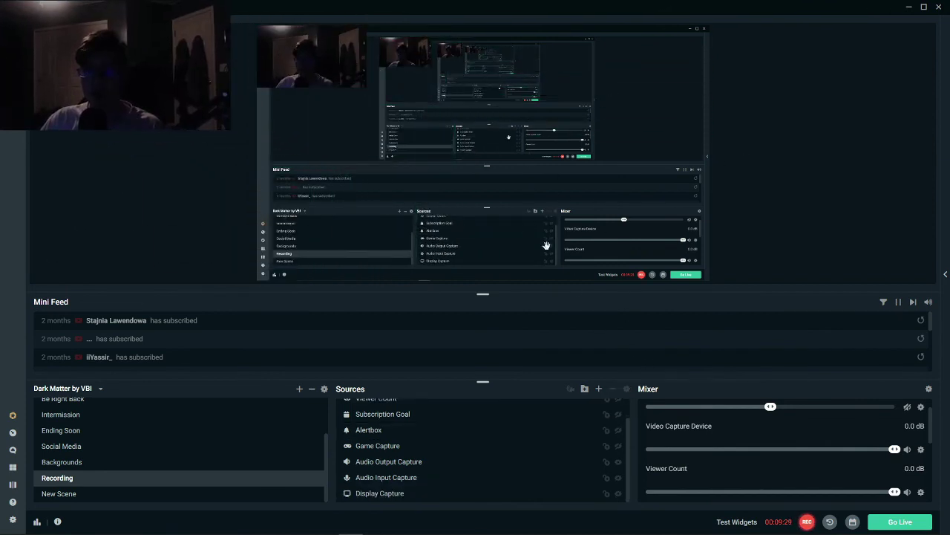
{"action": "scroll", "coordinate": [409, 424], "scroll_direction": "up", "scroll_amount": 1}
{"action": "left_click", "coordinate": [419, 408]}
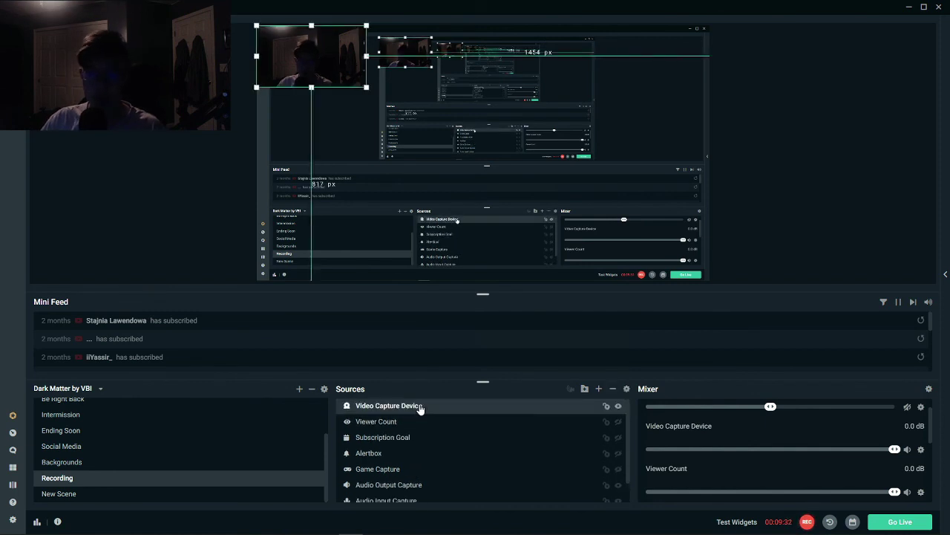
Step: In the webcam settings, keep c922 Pro Stream Webcam as the capture device
{"action": "double_click", "coordinate": [419, 408]}
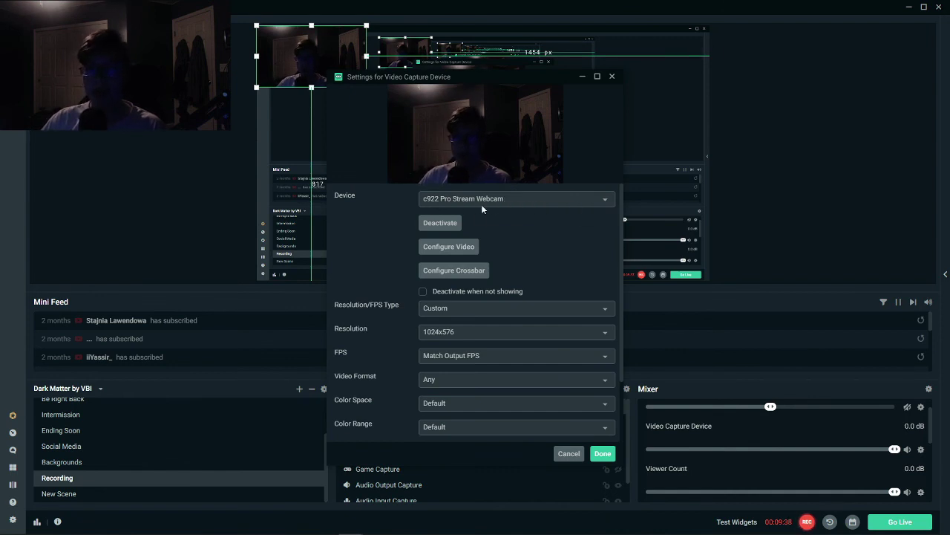
{"action": "left_click", "coordinate": [471, 202]}
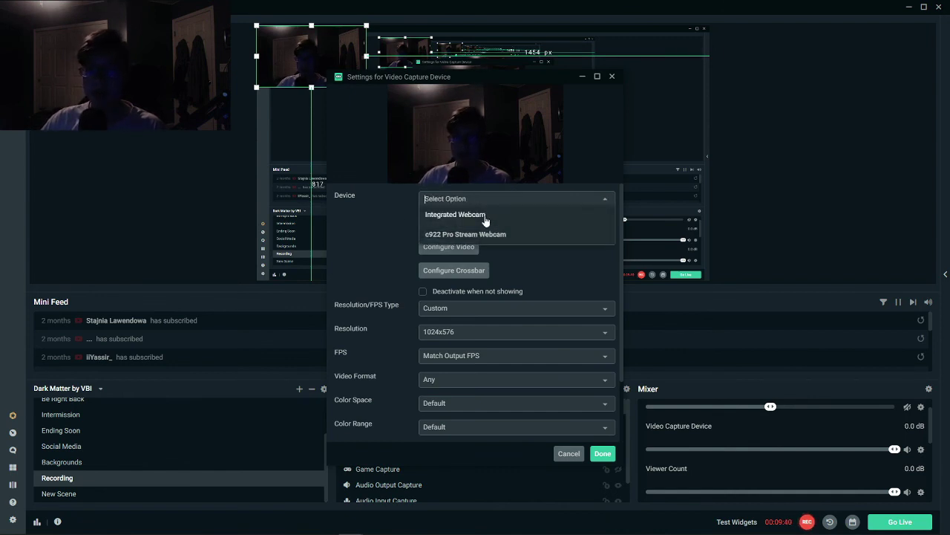
{"action": "left_click", "coordinate": [465, 234]}
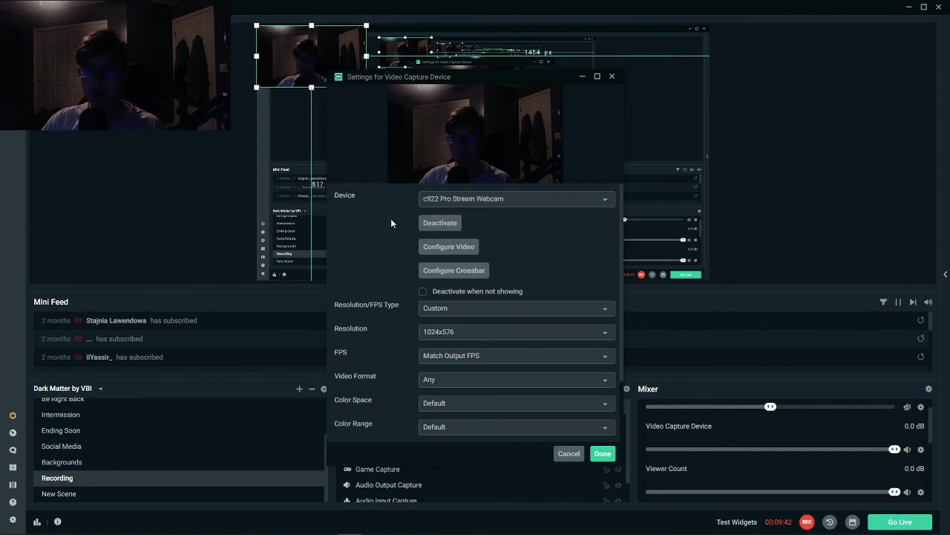
{"action": "scroll", "coordinate": [455, 238], "scroll_direction": "down", "scroll_amount": 2}
{"action": "scroll", "coordinate": [455, 237], "scroll_direction": "down", "scroll_amount": 1}
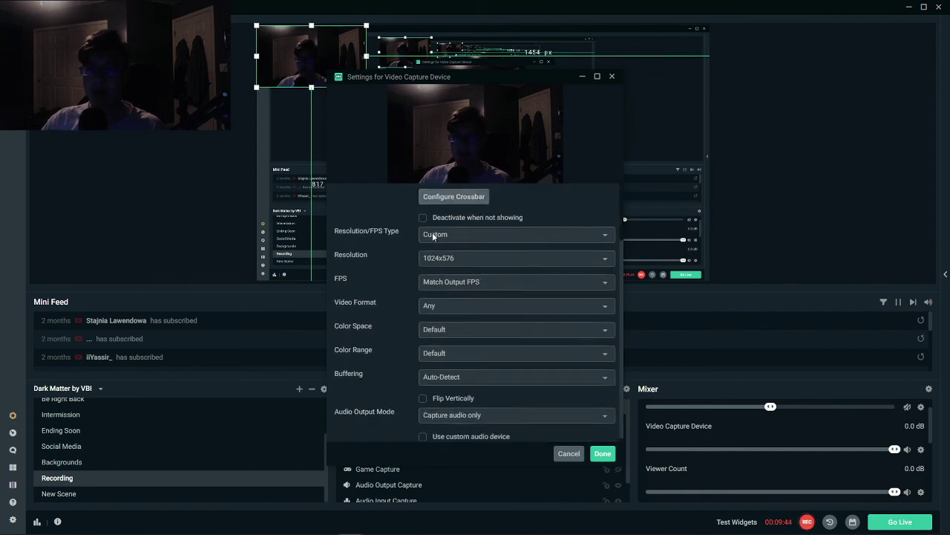
{"action": "scroll", "coordinate": [446, 235], "scroll_direction": "up", "scroll_amount": 2}
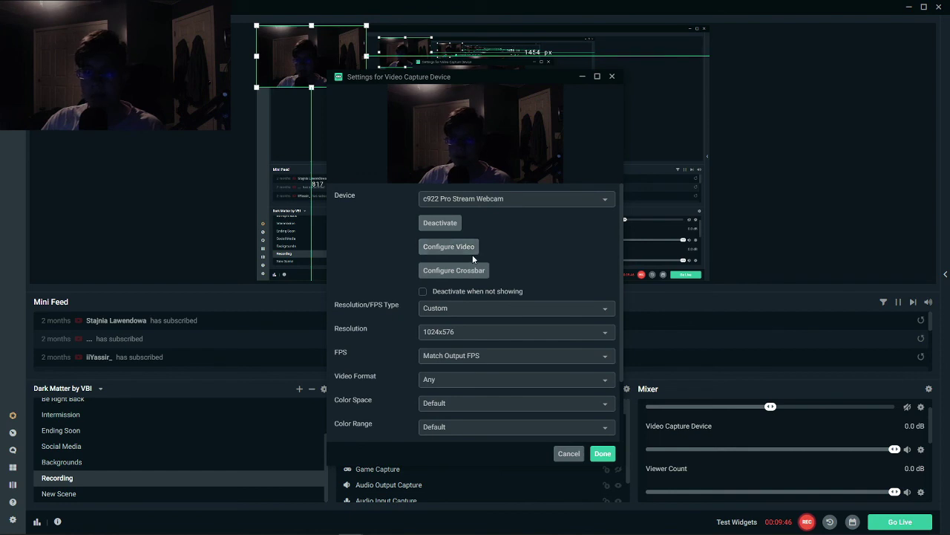
{"action": "scroll", "coordinate": [448, 271], "scroll_direction": "down", "scroll_amount": 2}
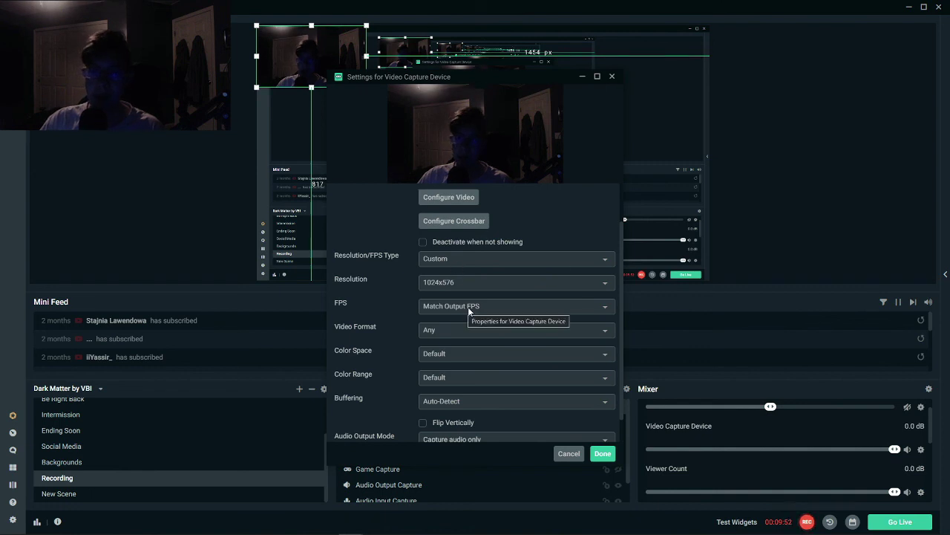
{"action": "scroll", "coordinate": [401, 333], "scroll_direction": "down", "scroll_amount": 1}
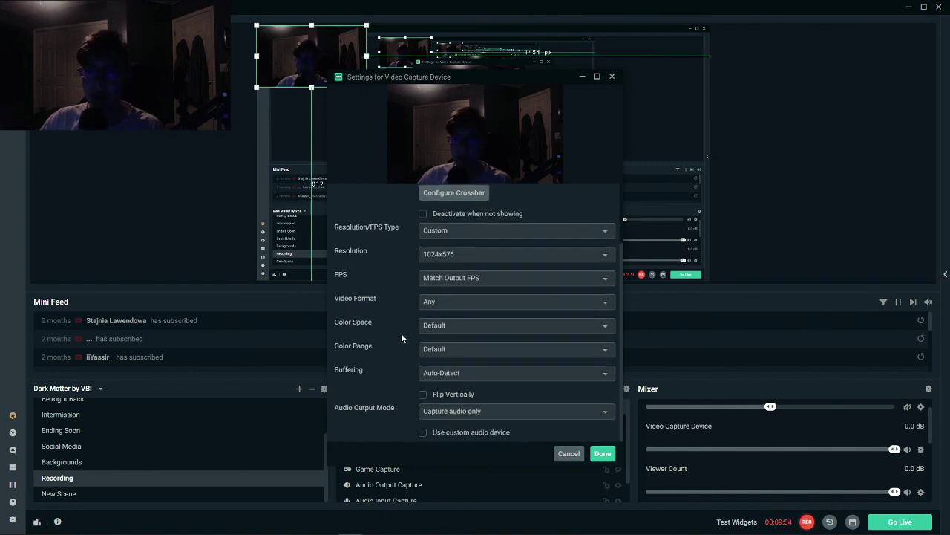
Step: Leave Flip Vertically off and audio output mode at Capture audio only
{"action": "left_click", "coordinate": [424, 395]}
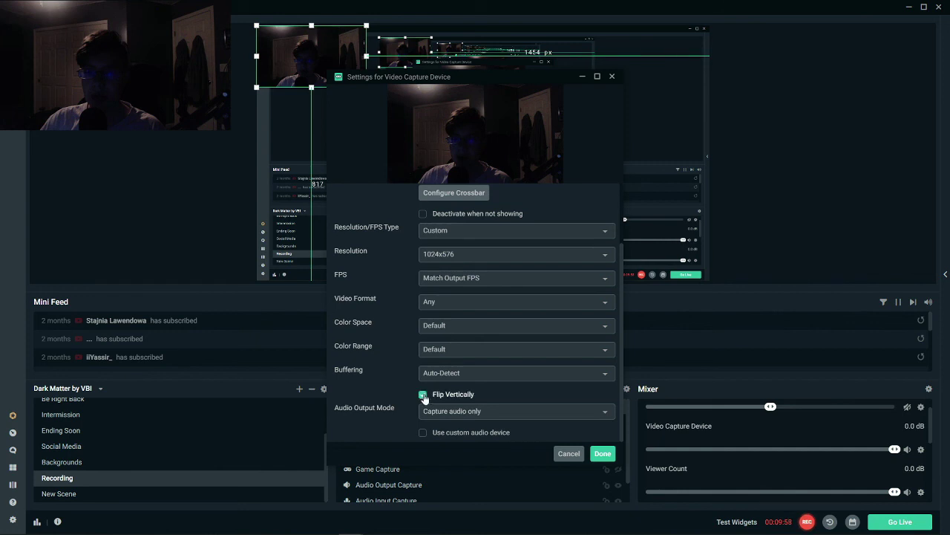
{"action": "left_click", "coordinate": [423, 394]}
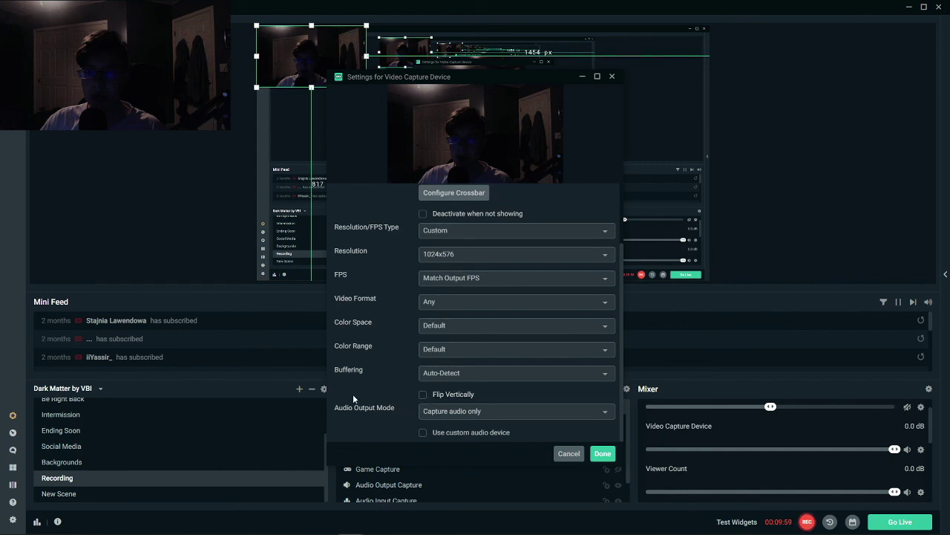
{"action": "left_click", "coordinate": [423, 395]}
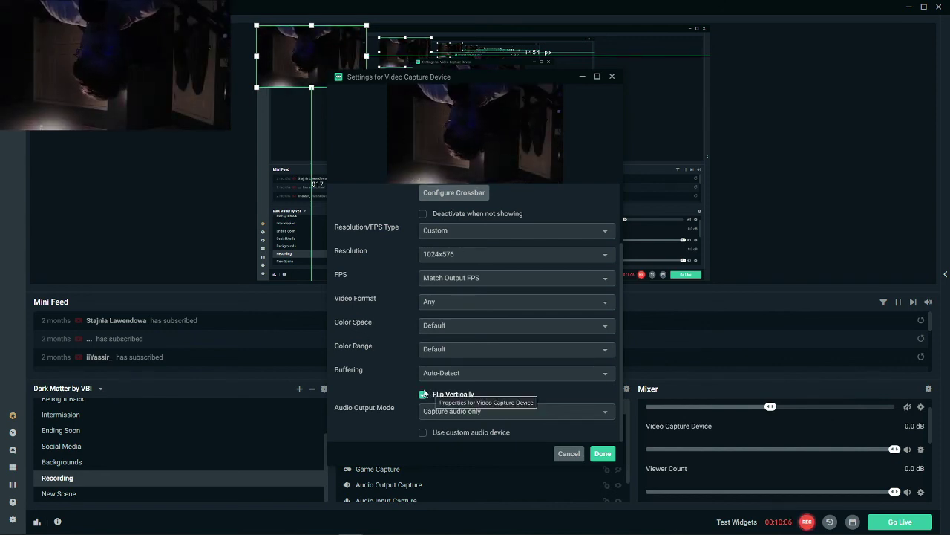
{"action": "left_click", "coordinate": [423, 395]}
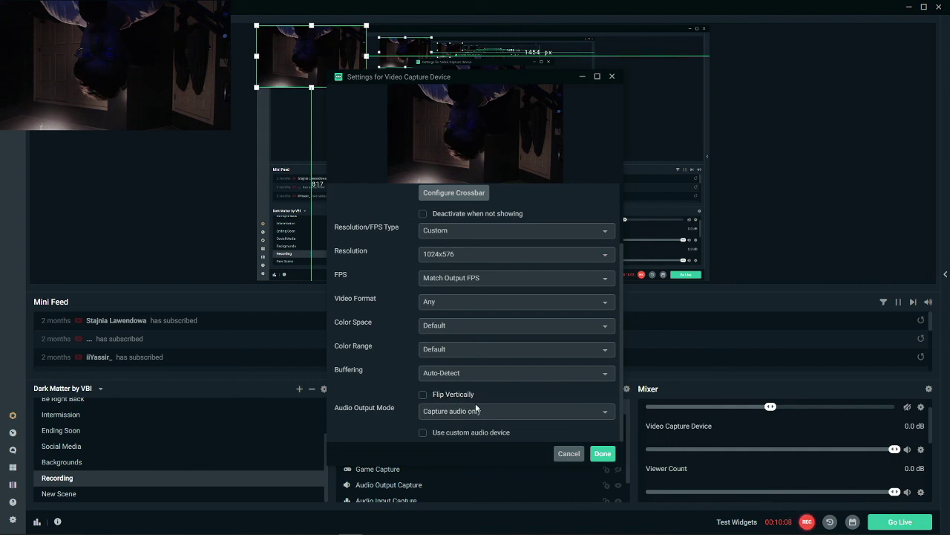
{"action": "left_click", "coordinate": [442, 406]}
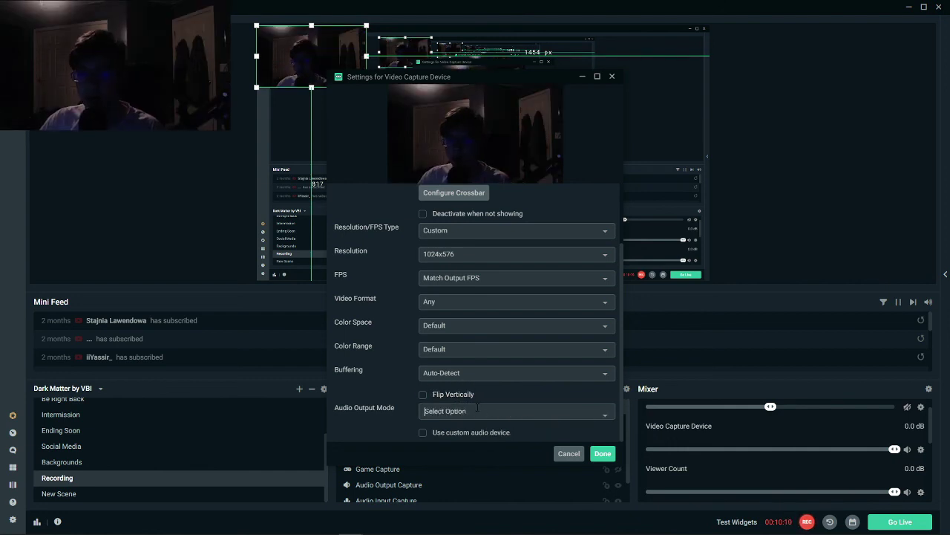
{"action": "left_click", "coordinate": [446, 354]}
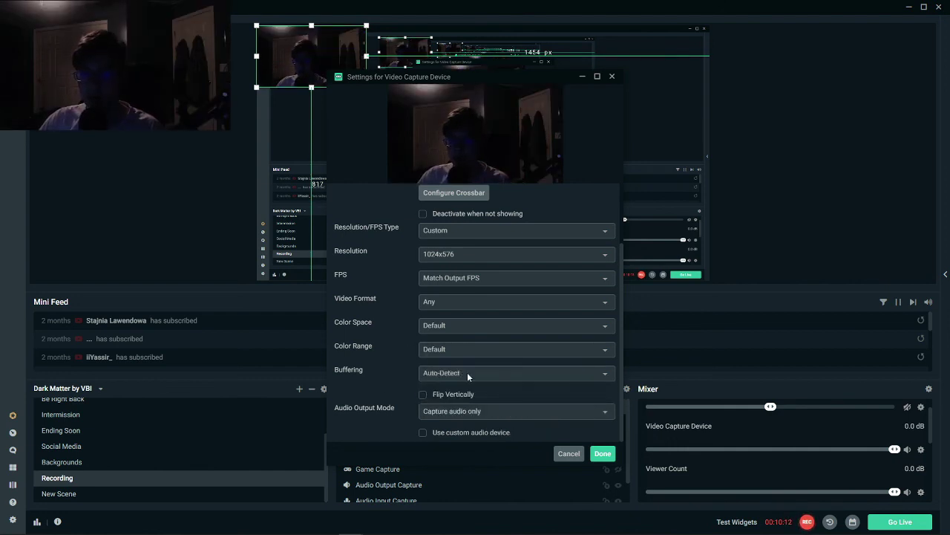
{"action": "scroll", "coordinate": [469, 295], "scroll_direction": "up", "scroll_amount": 2}
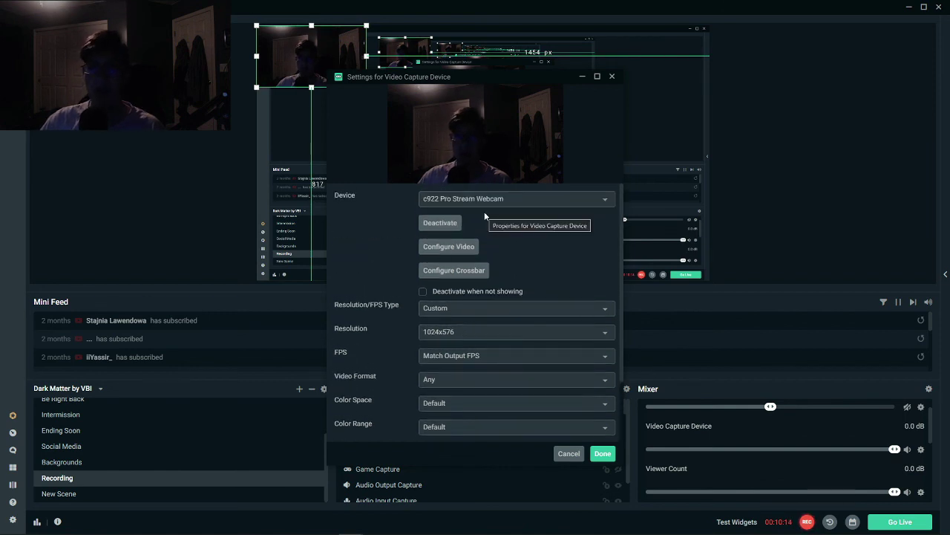
Step: Close the webcam settings, nudge the webcam down-right, and hide it from the scene
{"action": "left_click", "coordinate": [602, 453]}
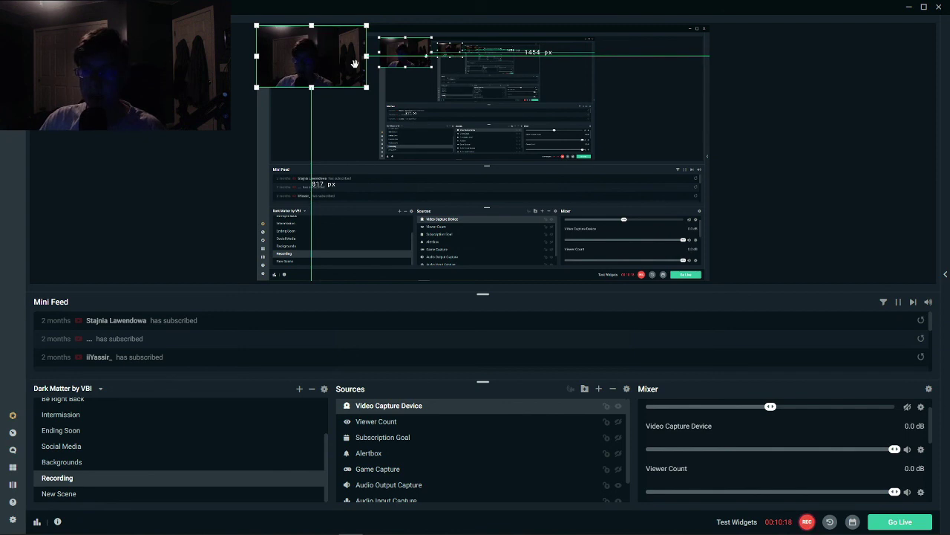
{"action": "left_click_drag", "start_coordinate": [342, 66], "coordinate": [362, 87]}
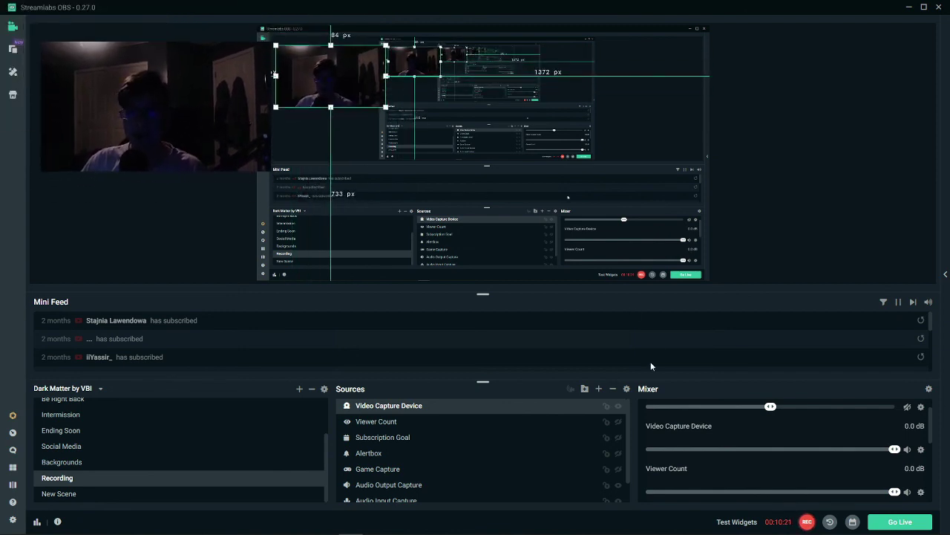
{"action": "left_click", "coordinate": [618, 406]}
Step: Nudge the Display Capture source slightly, then deselect it on the canvas
{"action": "scroll", "coordinate": [531, 465], "scroll_direction": "down", "scroll_amount": 1}
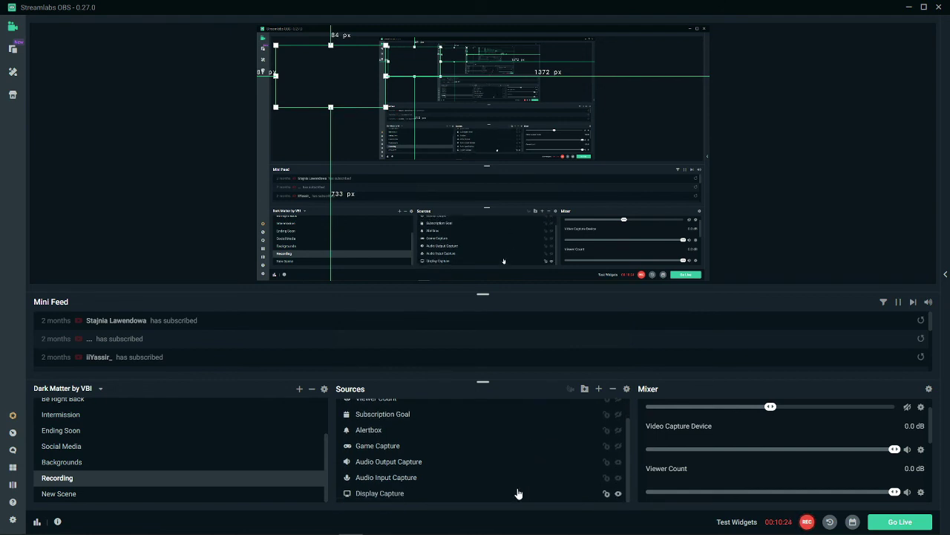
{"action": "scroll", "coordinate": [517, 495], "scroll_direction": "up", "scroll_amount": 1}
{"action": "scroll", "coordinate": [493, 469], "scroll_direction": "down", "scroll_amount": 2}
{"action": "scroll", "coordinate": [501, 475], "scroll_direction": "up", "scroll_amount": 1}
{"action": "scroll", "coordinate": [500, 475], "scroll_direction": "down", "scroll_amount": 1}
{"action": "mouse_move", "coordinate": [349, 91]}
{"action": "left_mouse_down"}
{"action": "mouse_move", "coordinate": [340, 81]}
{"action": "mouse_move", "coordinate": [354, 86]}
{"action": "mouse_move", "coordinate": [352, 101]}
{"action": "left_mouse_up"}
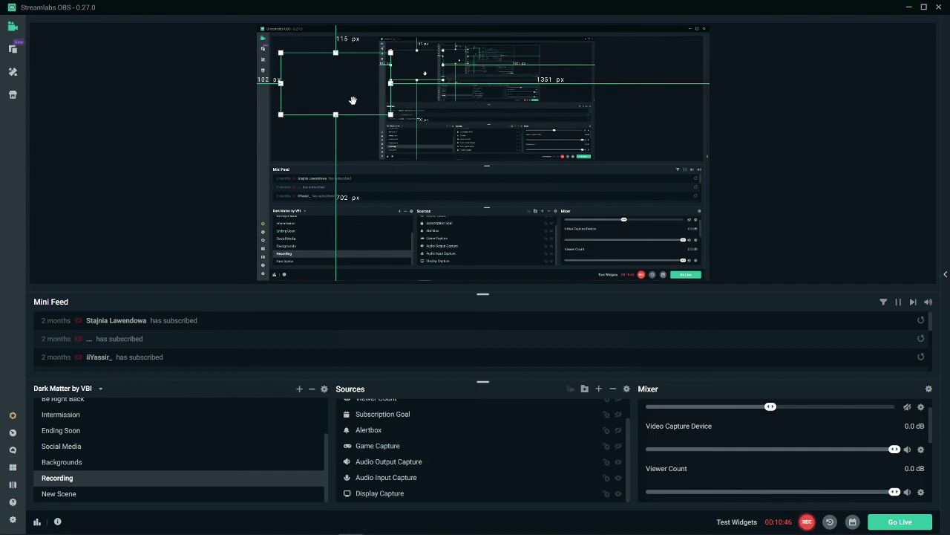
{"action": "left_click", "coordinate": [225, 212]}
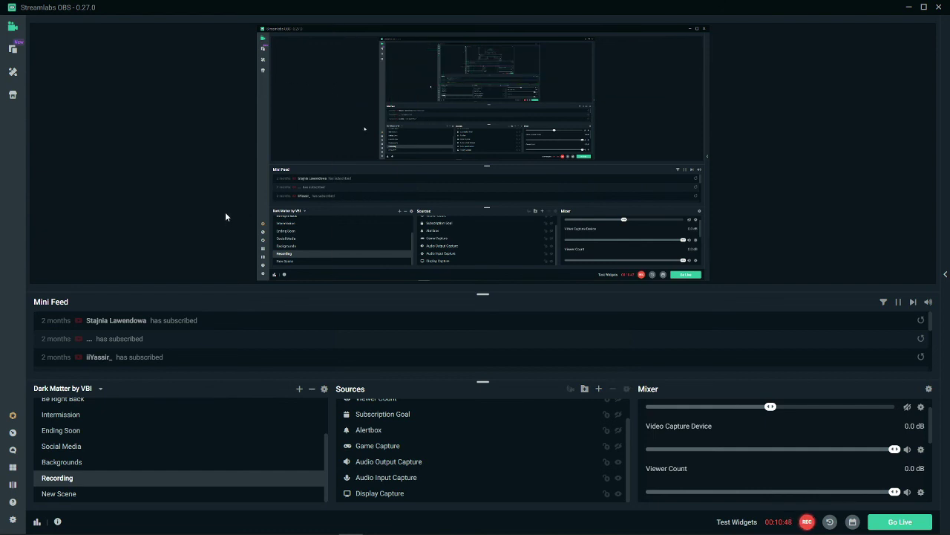